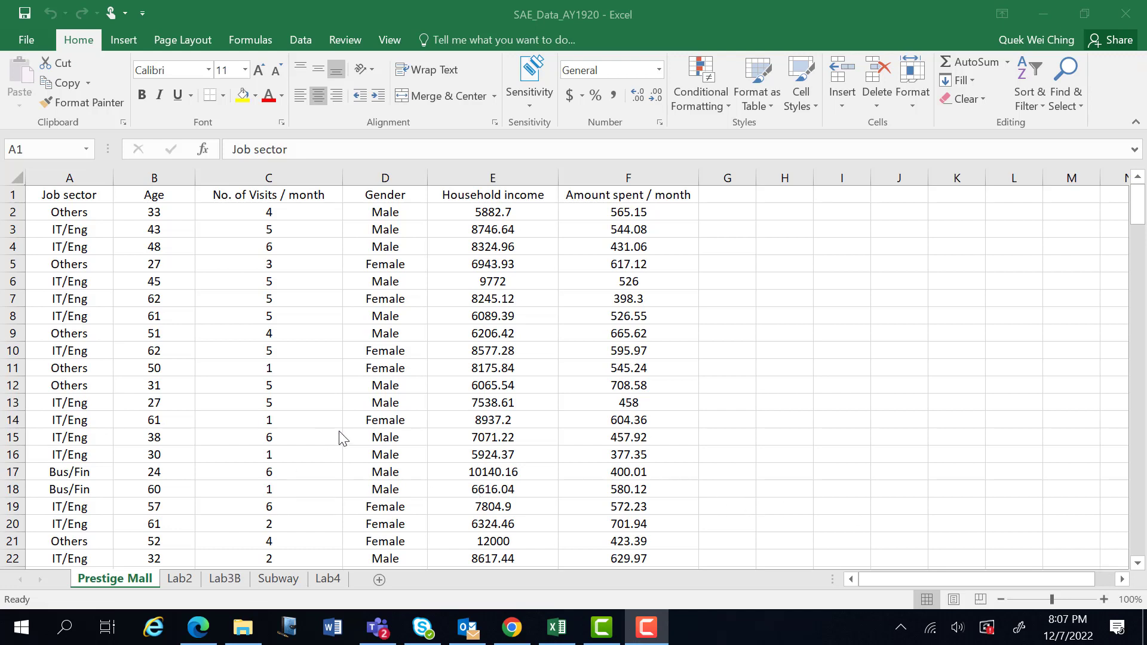
Step: Review the column headers of the data set in row 1, from Job sector to Amount spent / month
{"action": "left_click", "coordinate": [88, 196]}
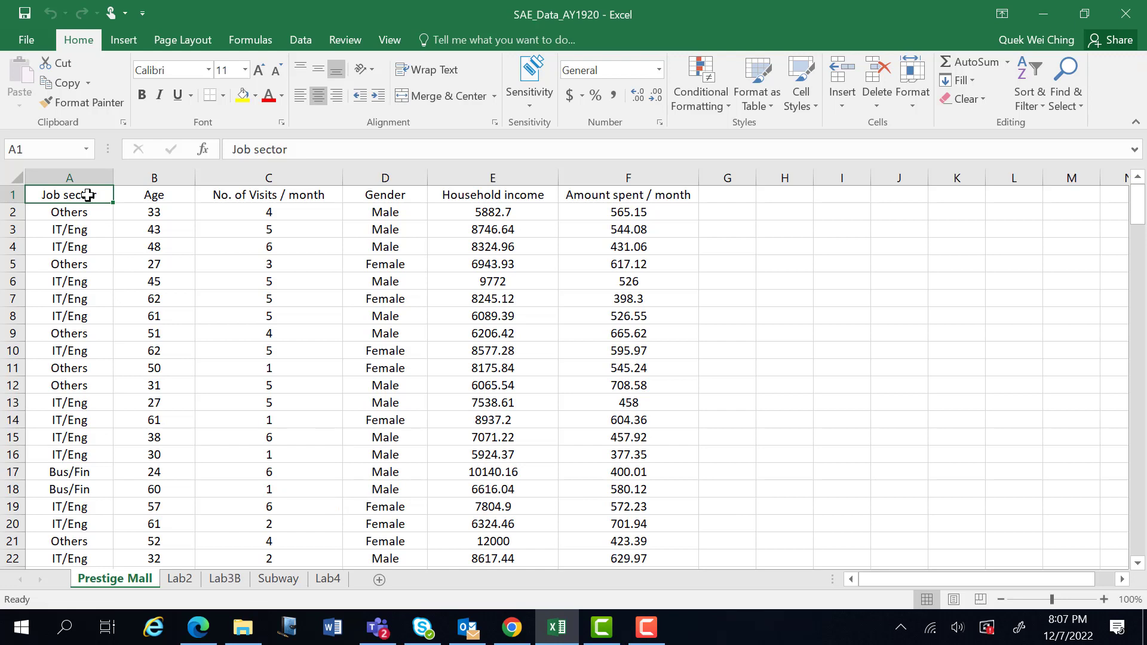
{"action": "left_click", "coordinate": [131, 196]}
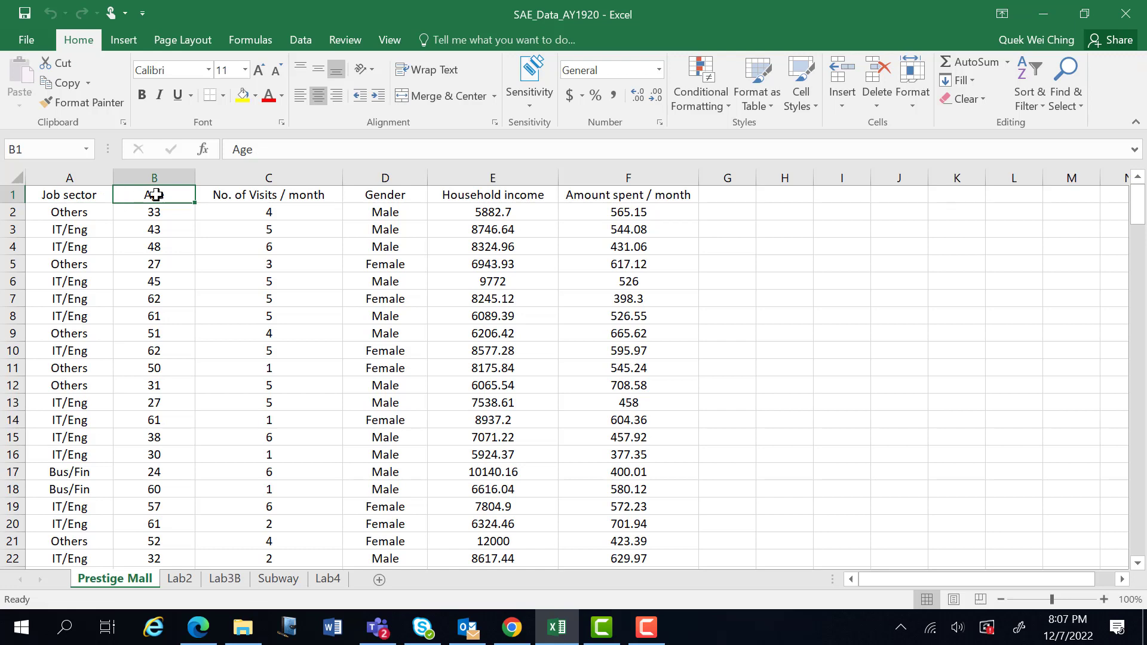
{"action": "left_click", "coordinate": [219, 200]}
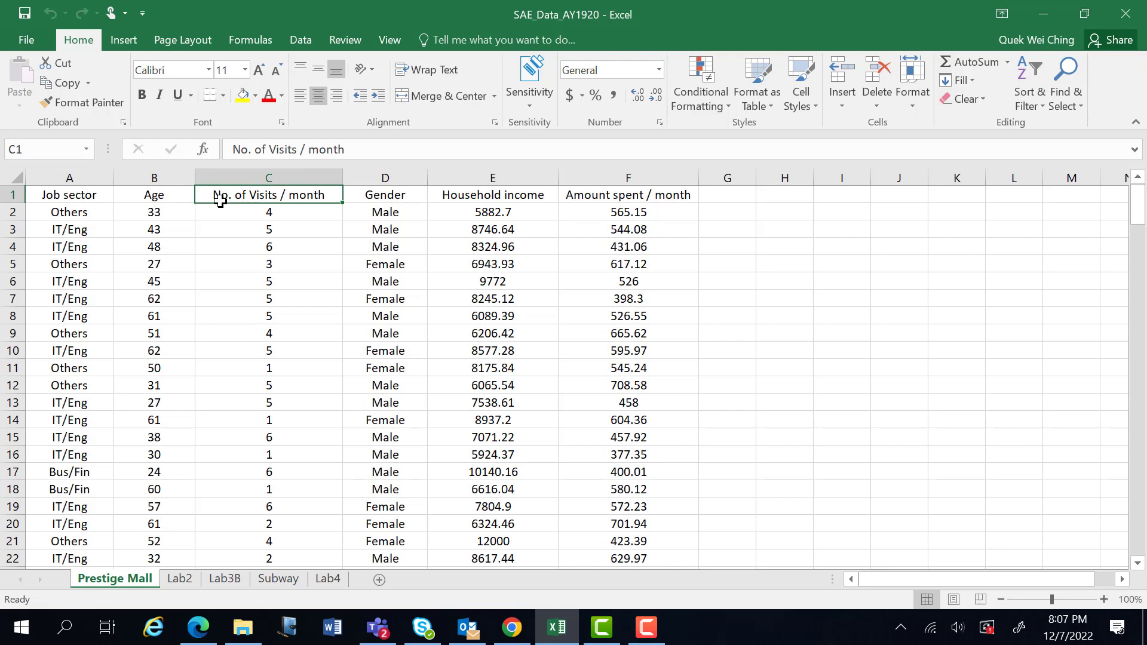
{"action": "left_click", "coordinate": [363, 198]}
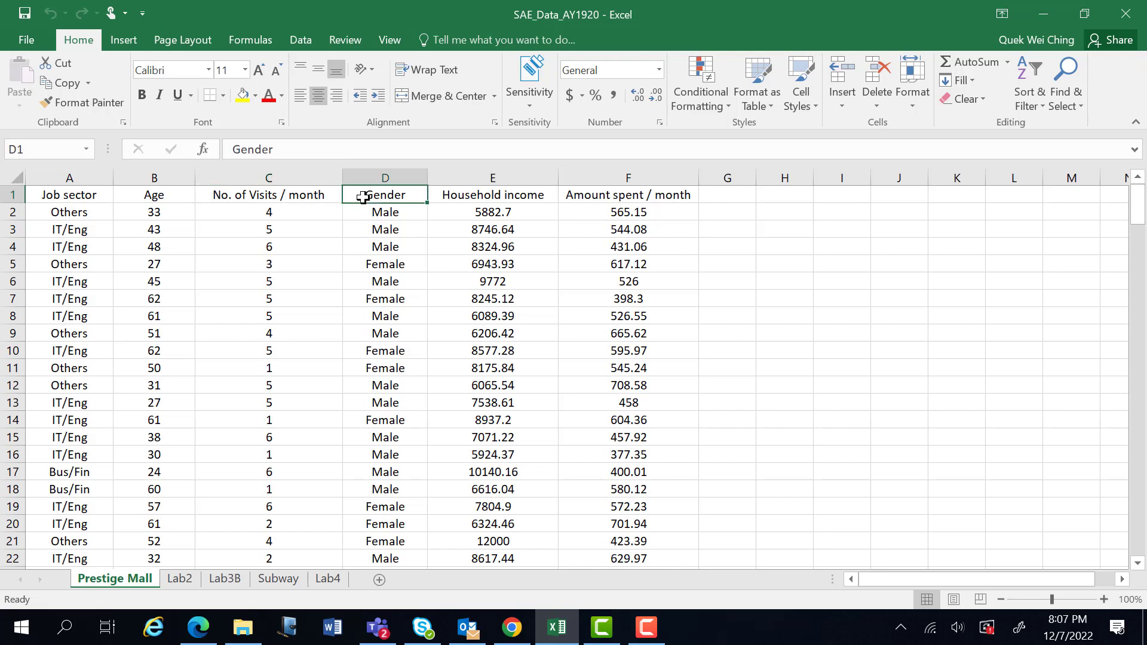
{"action": "left_click", "coordinate": [448, 194]}
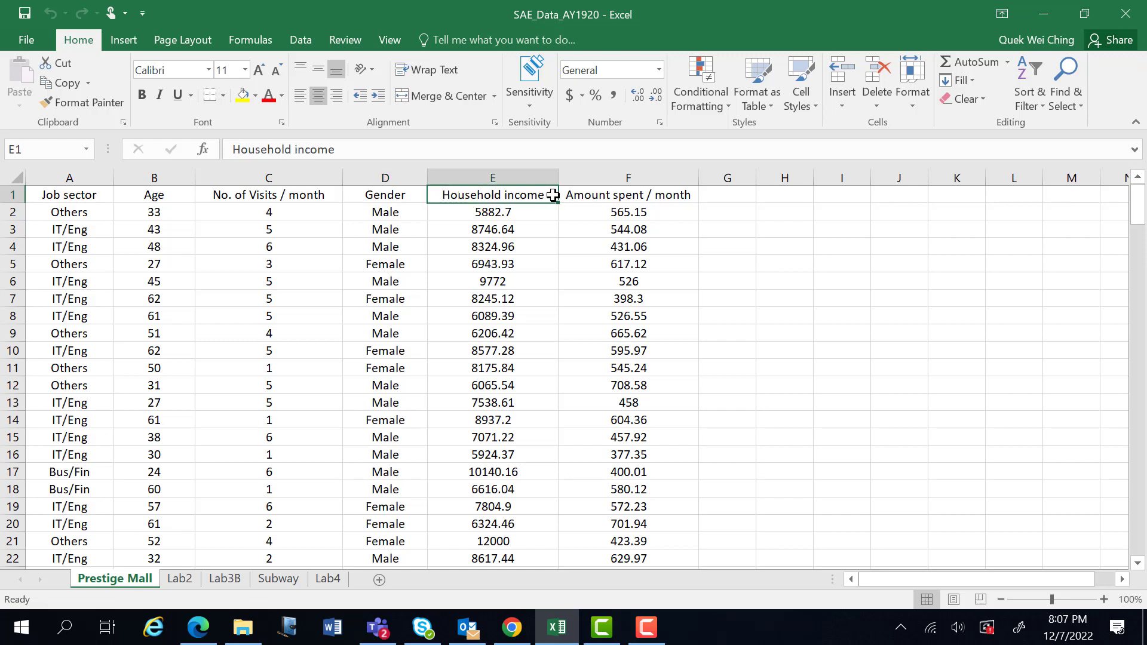
{"action": "left_click", "coordinate": [583, 196]}
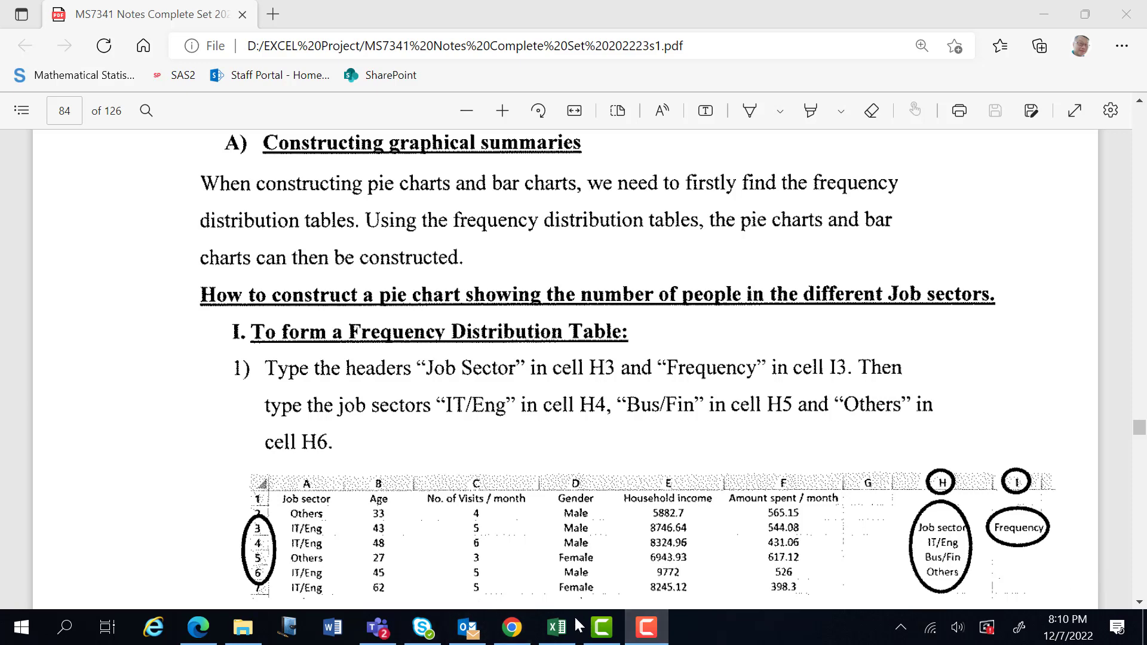
Step: Back in the Excel workbook, enter the header "Job Sector" in cell H3 and widen column H
{"action": "key", "text": "alt+Tab"}
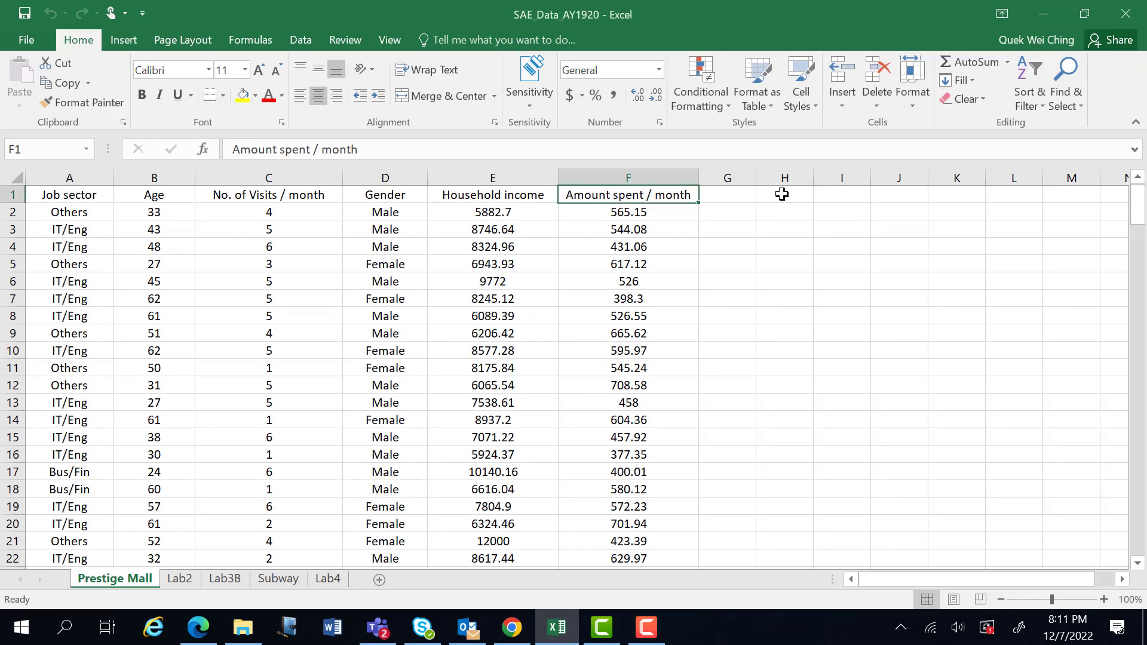
{"action": "left_click", "coordinate": [782, 194]}
{"action": "left_click", "coordinate": [783, 212]}
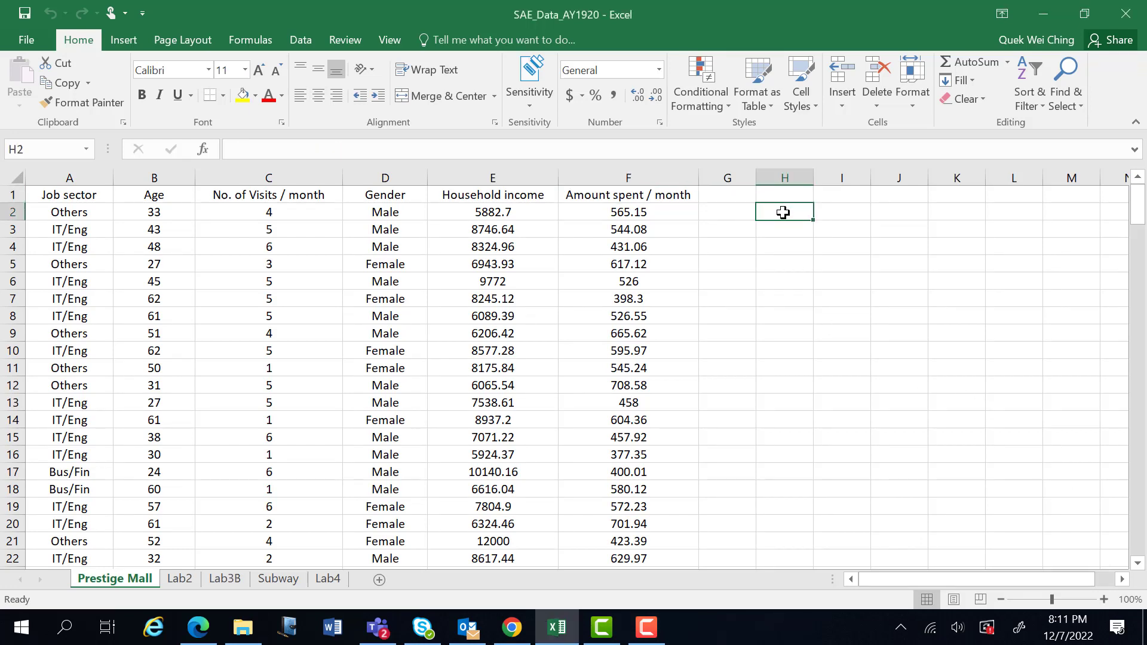
{"action": "left_click", "coordinate": [783, 232]}
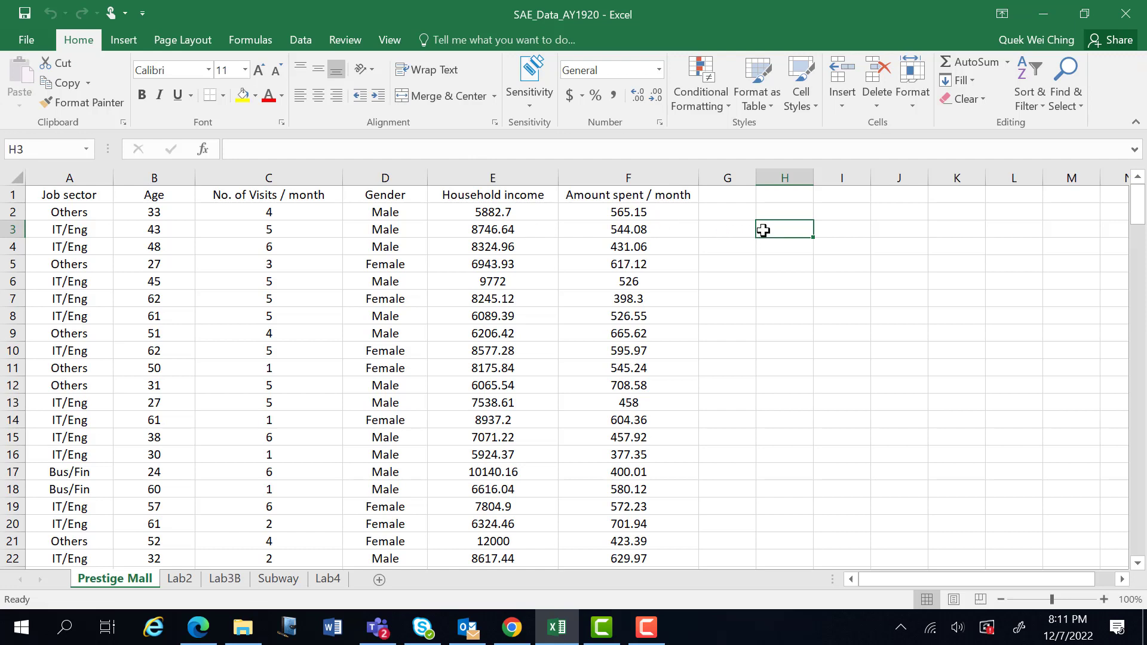
{"action": "type", "text": "J"}
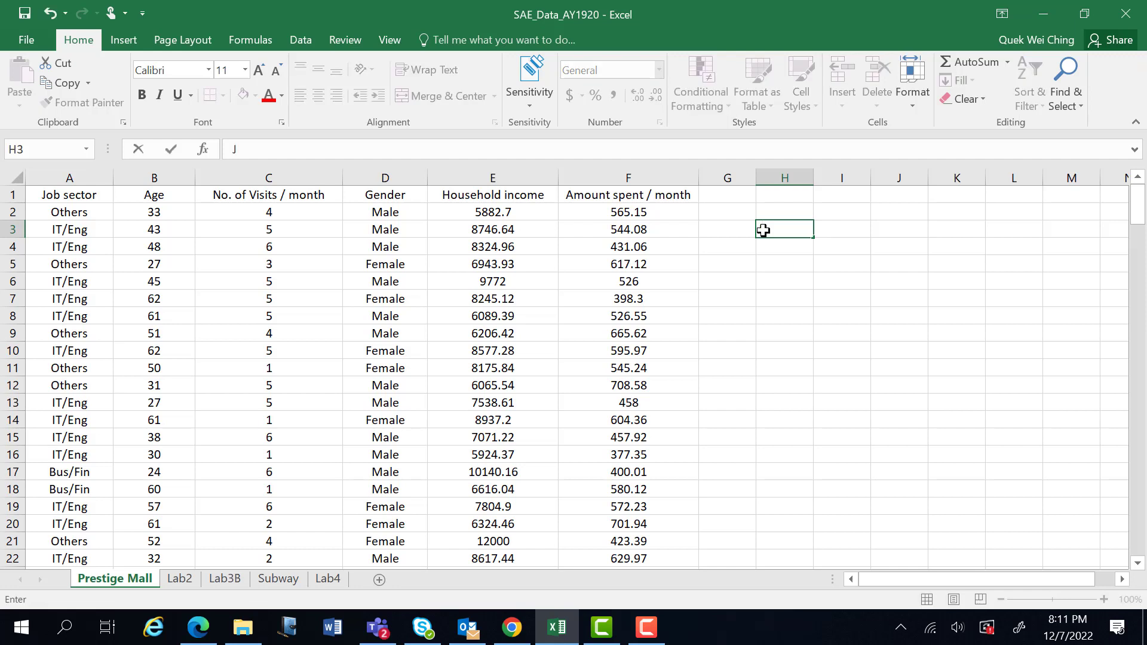
{"action": "type", "text": "ob Sc"}
{"action": "key", "text": "BackSpace"}
{"action": "type", "text": "ector"}
{"action": "left_click", "coordinate": [831, 232]}
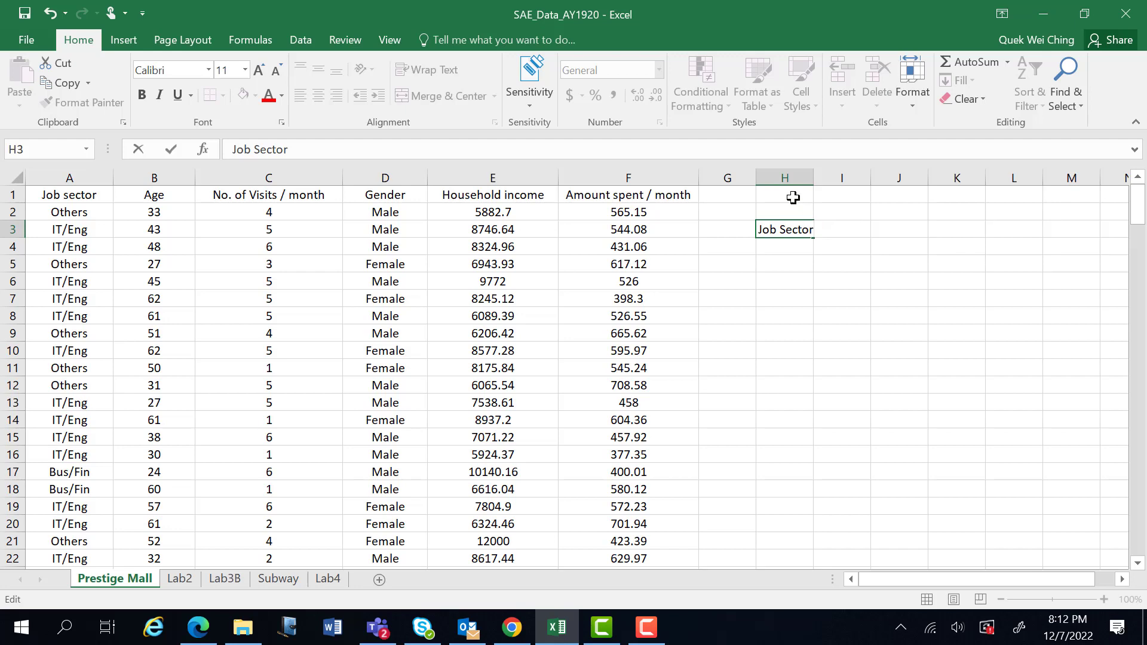
{"action": "left_click", "coordinate": [811, 178]}
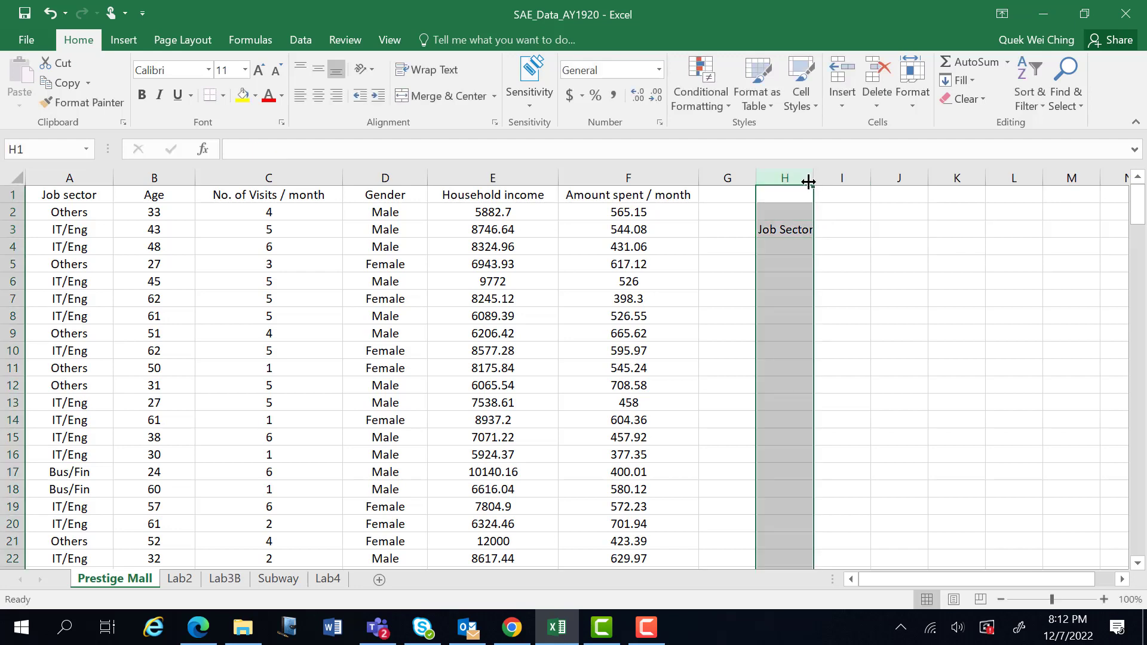
{"action": "left_click_drag", "start_coordinate": [810, 178], "coordinate": [853, 179]}
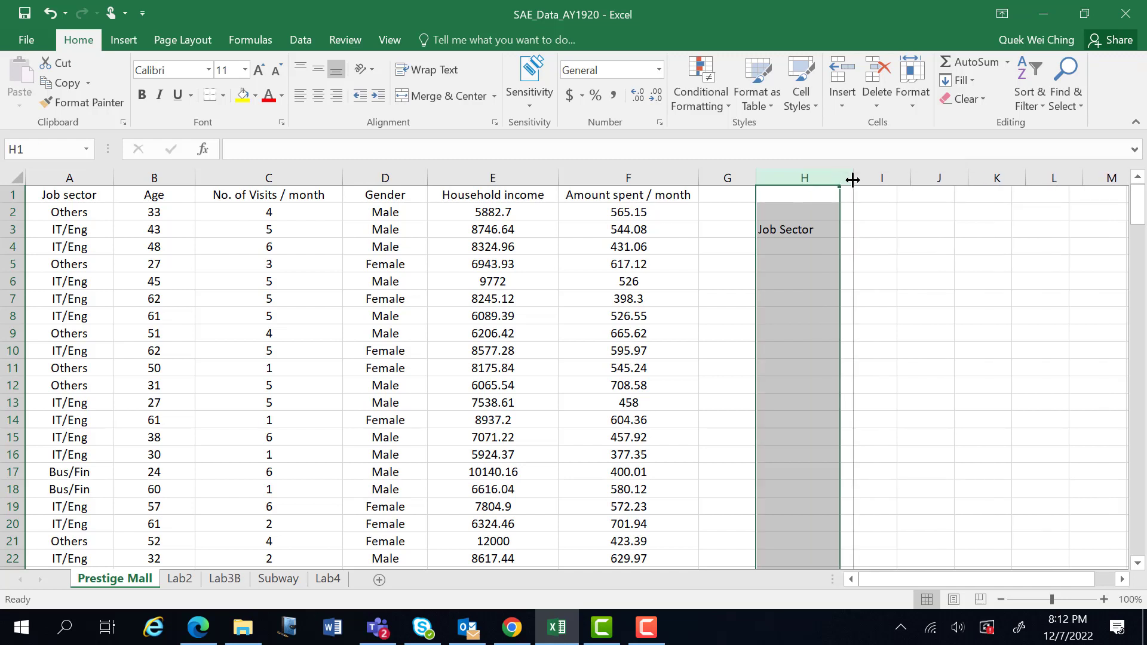
Step: Enter the header "Frequency" in cell I3 and widen column I slightly so the word fits
{"action": "left_click", "coordinate": [870, 219]}
{"action": "left_click", "coordinate": [869, 230]}
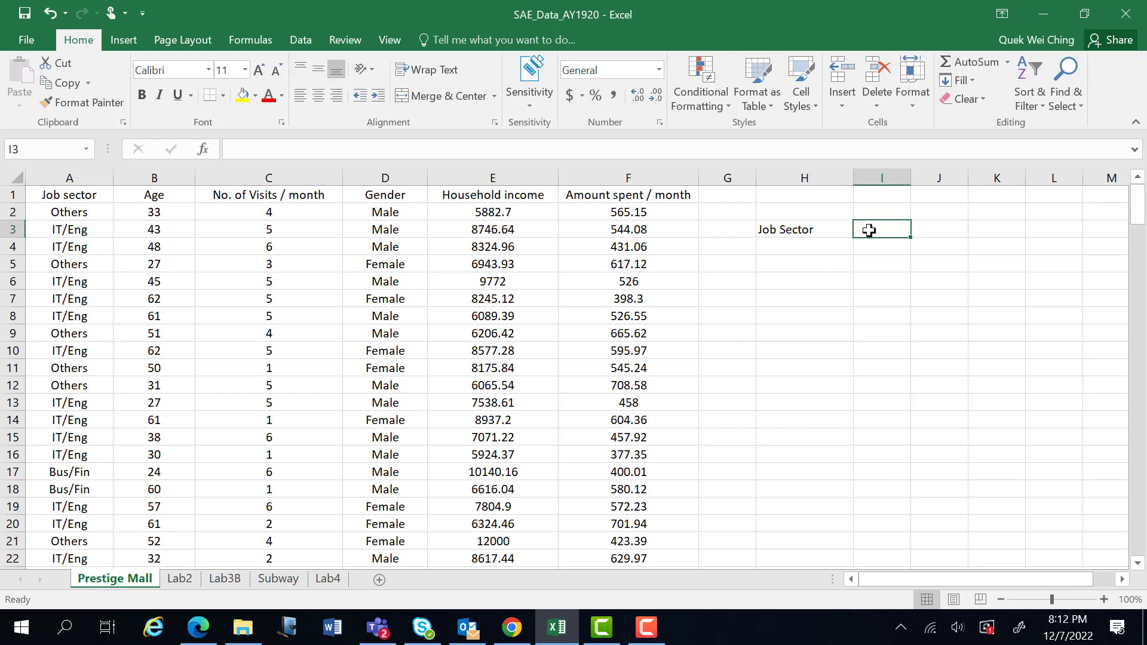
{"action": "type", "text": "Freq"}
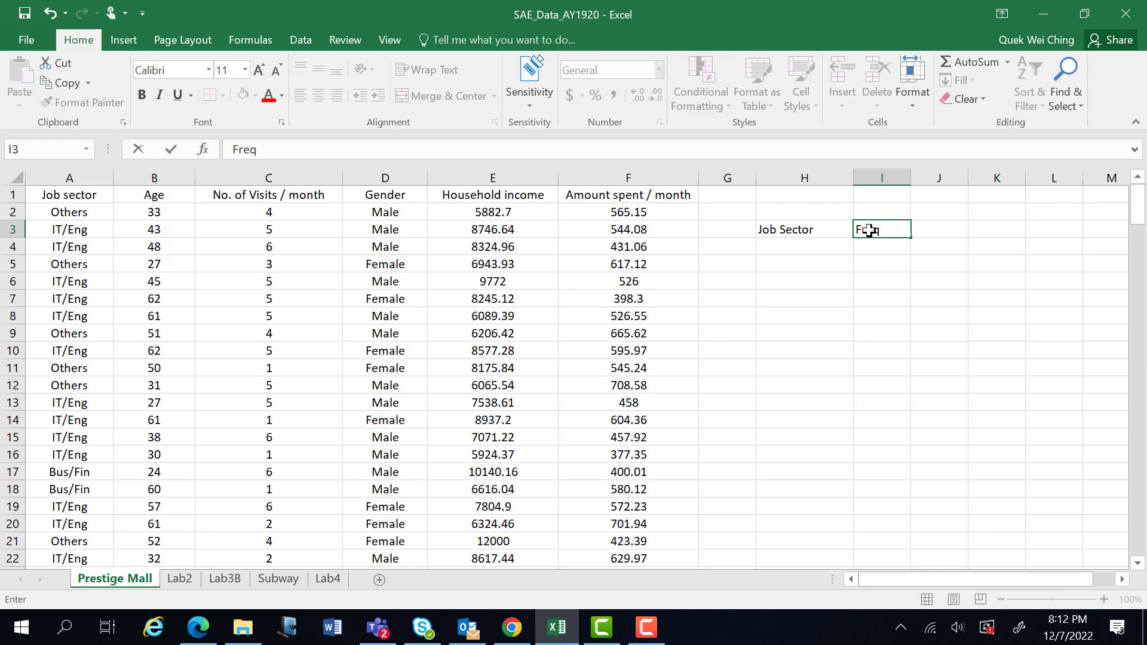
{"action": "type", "text": "uency"}
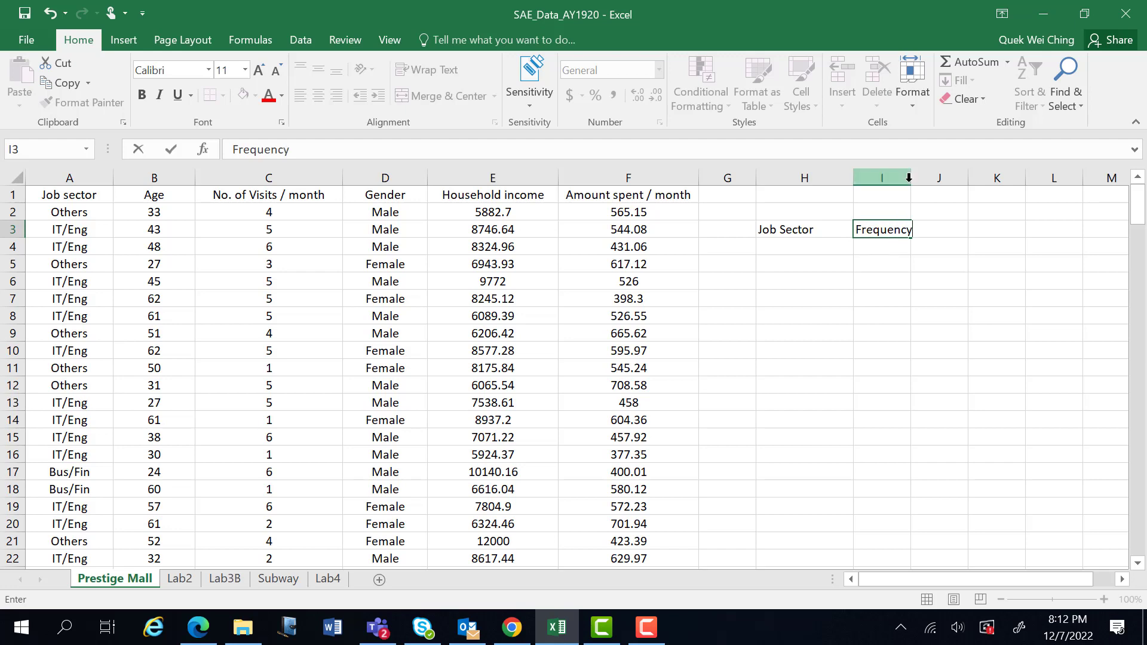
{"action": "left_click", "coordinate": [940, 267]}
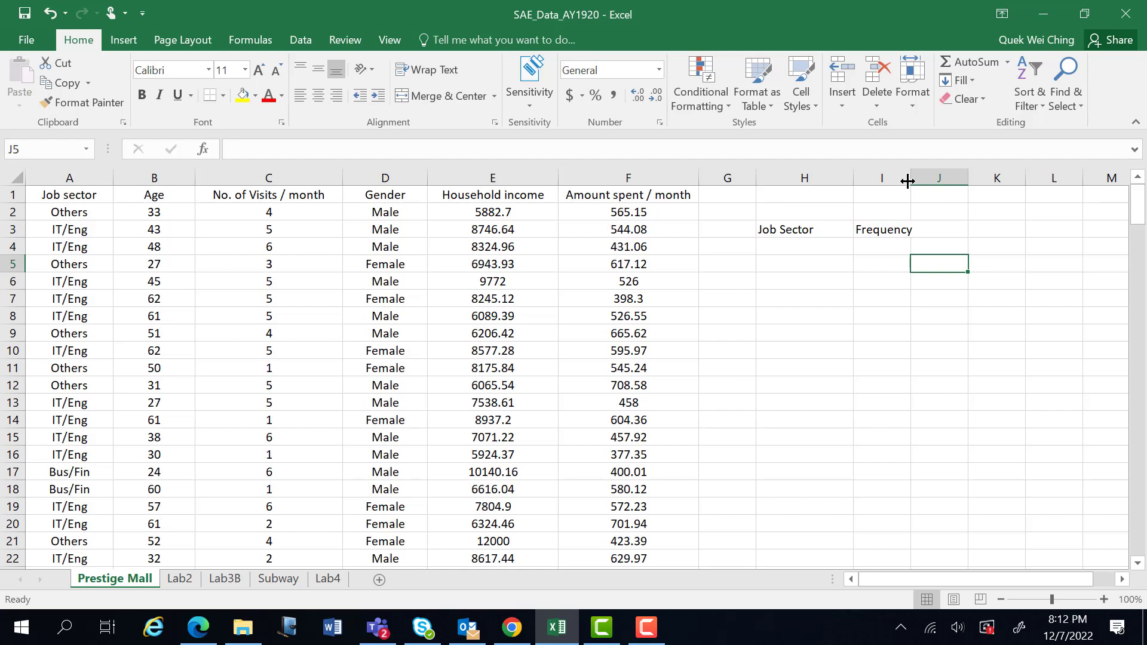
{"action": "left_click_drag", "start_coordinate": [907, 181], "coordinate": [922, 179]}
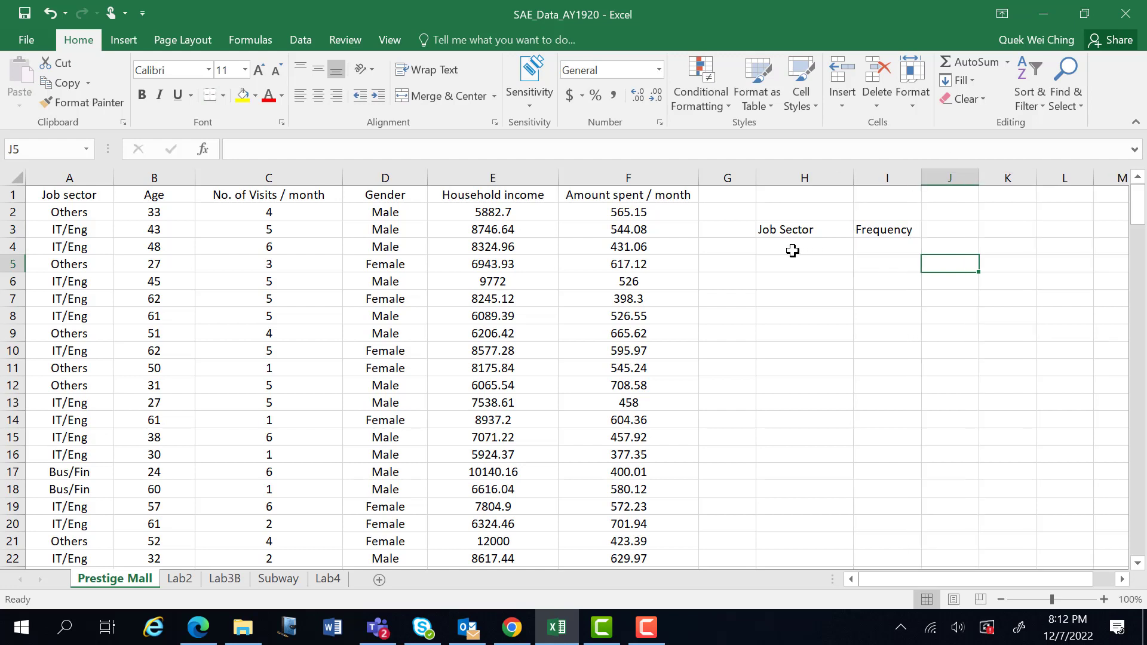
Step: Enter the first job sector, "IT/Eng", in cell H4 under the Job Sector header
{"action": "left_click", "coordinate": [793, 251]}
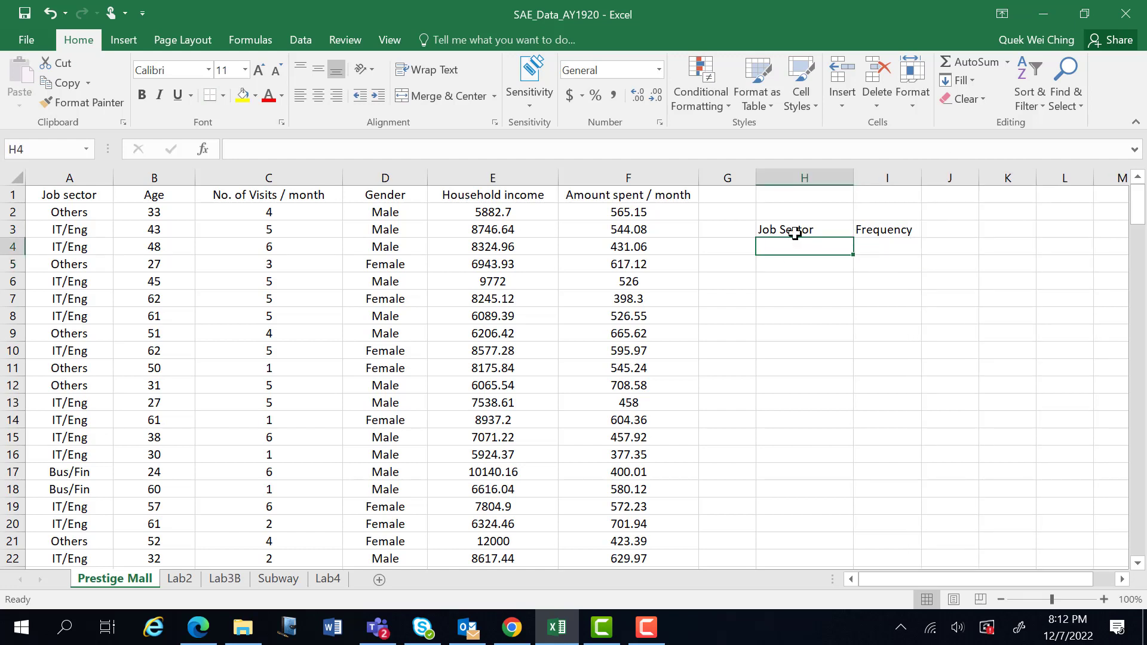
{"action": "left_click", "coordinate": [795, 232]}
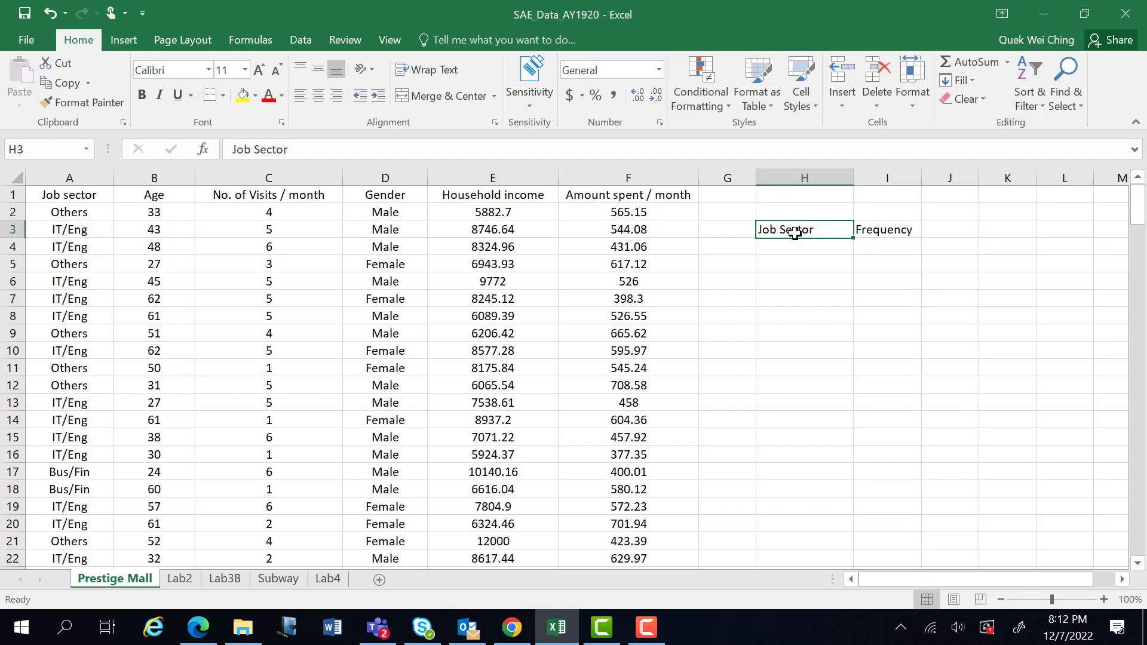
{"action": "left_click", "coordinate": [873, 234]}
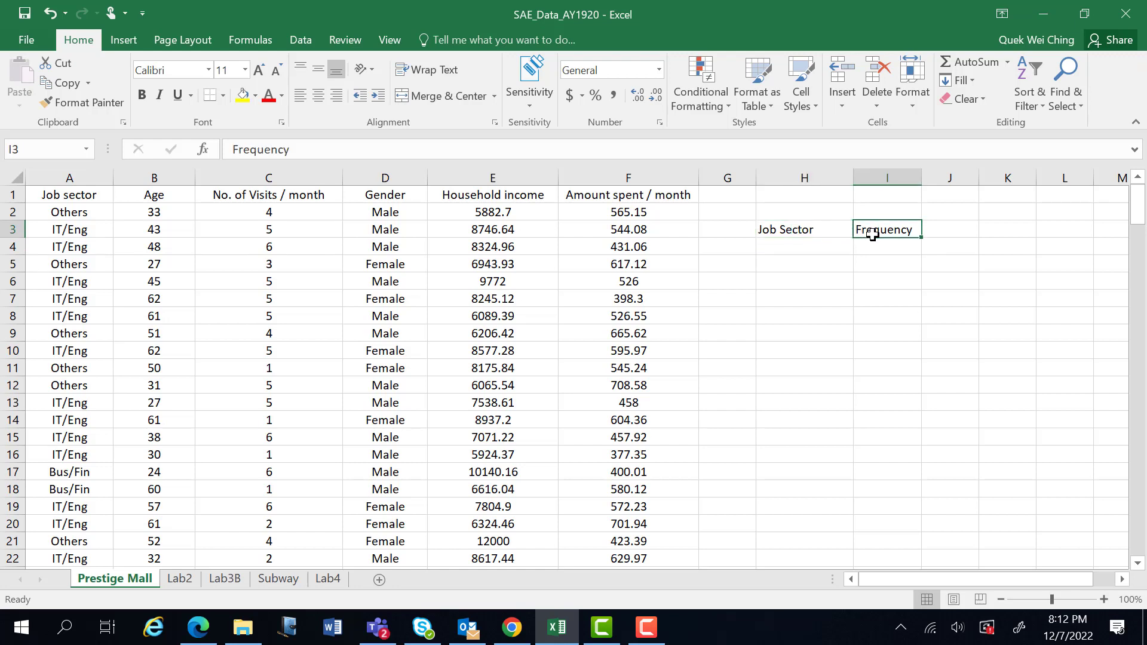
{"action": "left_click", "coordinate": [774, 251]}
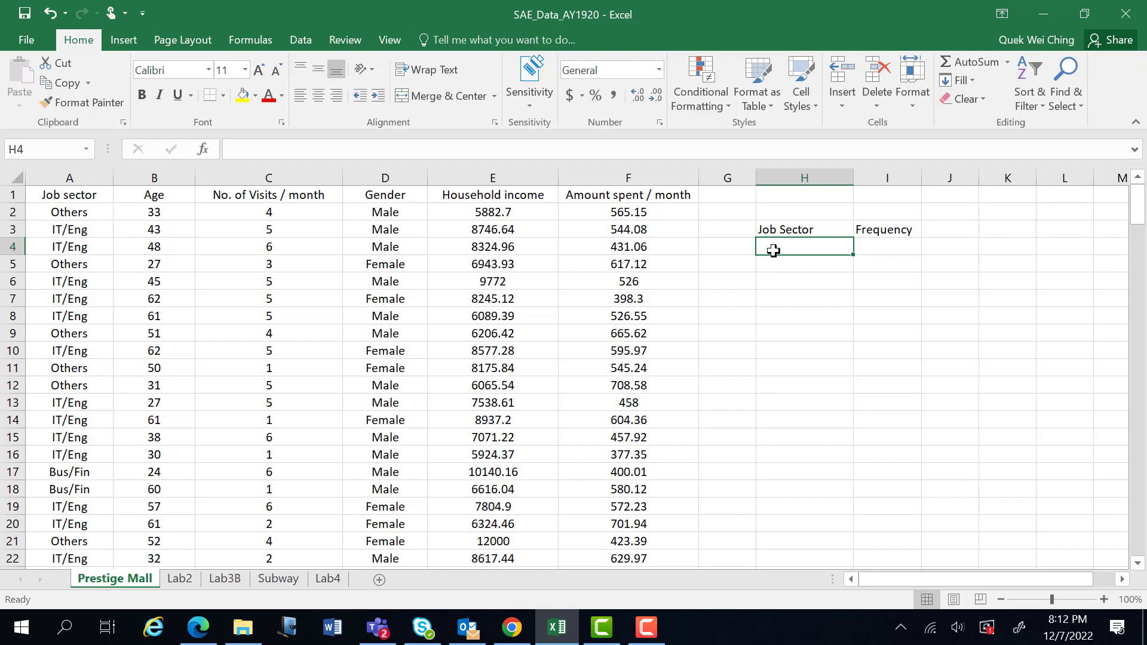
{"action": "type", "text": "I"}
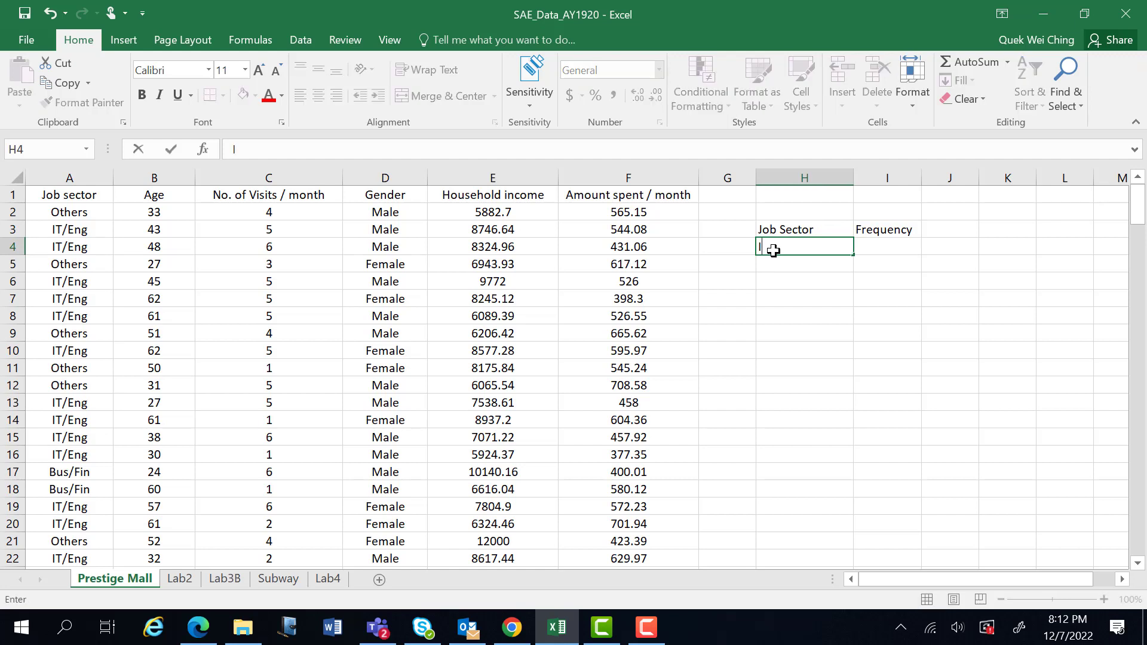
{"action": "type", "text": "T/"}
{"action": "type", "text": "Em"}
{"action": "type", "text": "\\"}
{"action": "key", "text": "BackSpace"}
{"action": "key", "text": "BackSpace"}
{"action": "type", "text": "ng"}
{"action": "key", "text": "Return"}
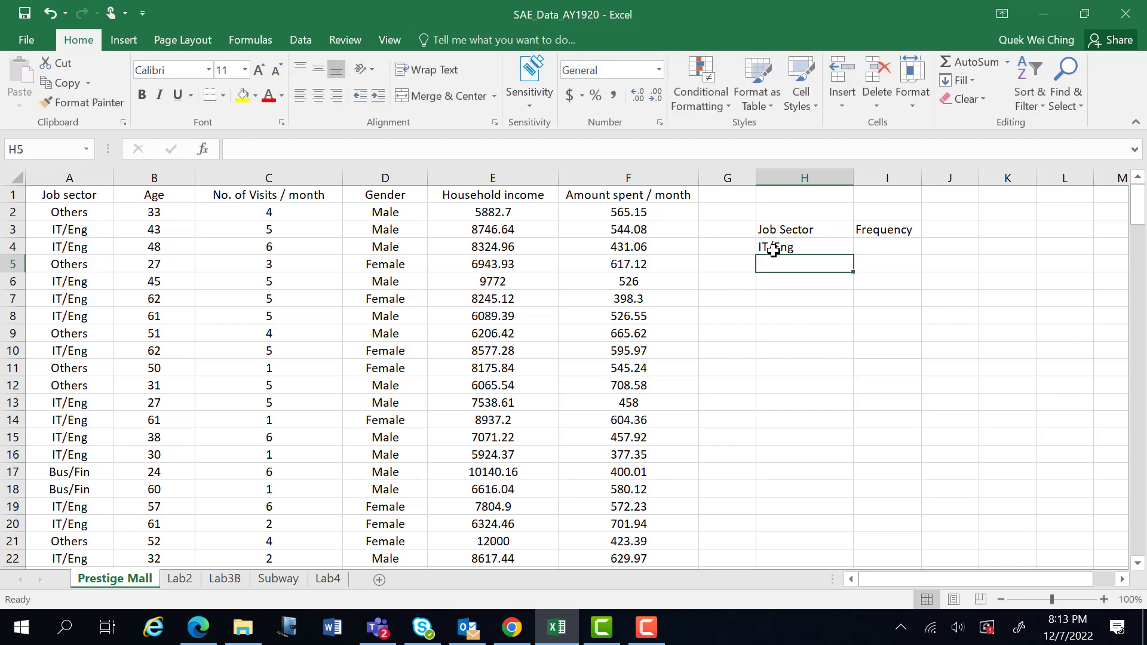
Step: Enter the remaining job sectors, "Bus/Fin" in cell H5 and "Others" in cell H6
{"action": "type", "text": "Bu"}
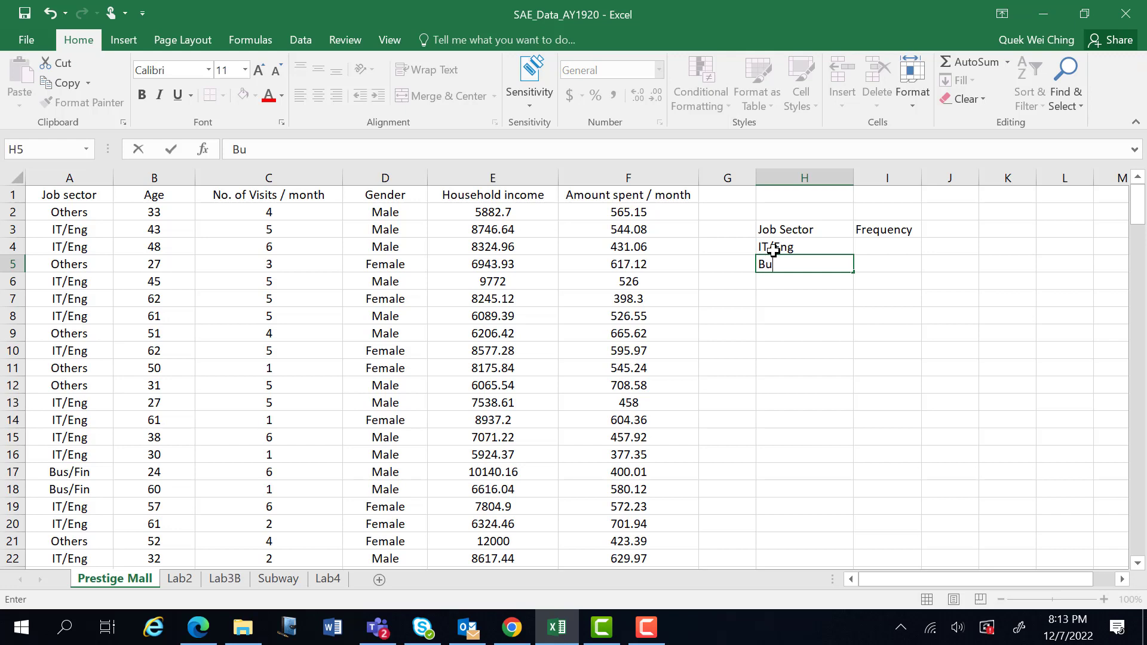
{"action": "type", "text": "s/Fin"}
{"action": "key", "text": "Return"}
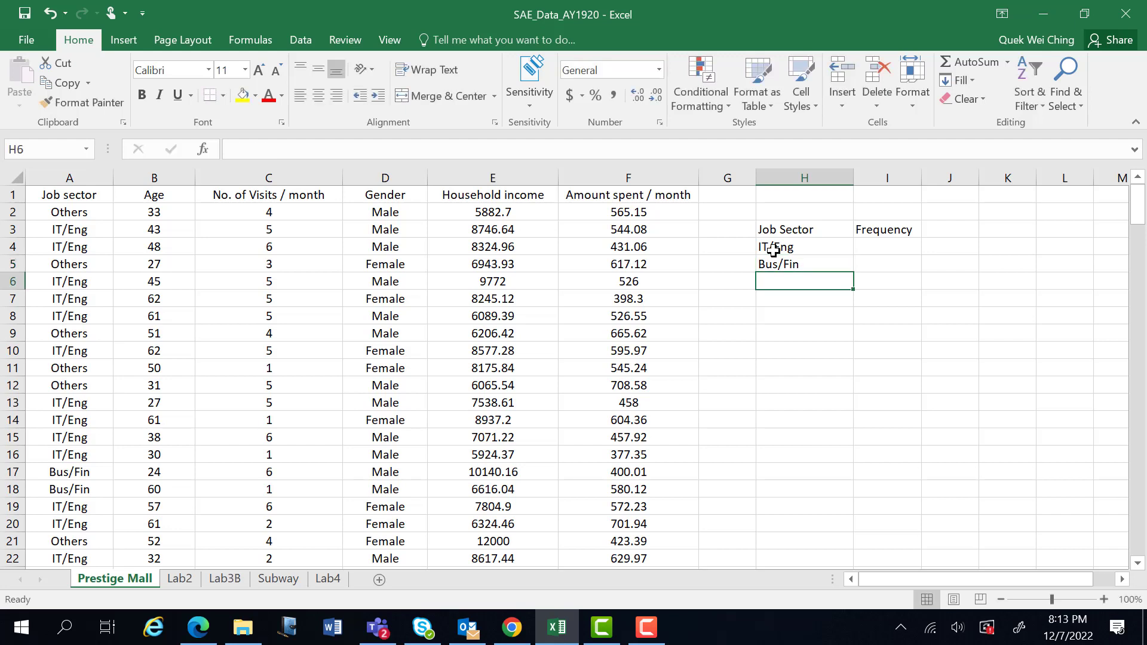
{"action": "type", "text": "Other"}
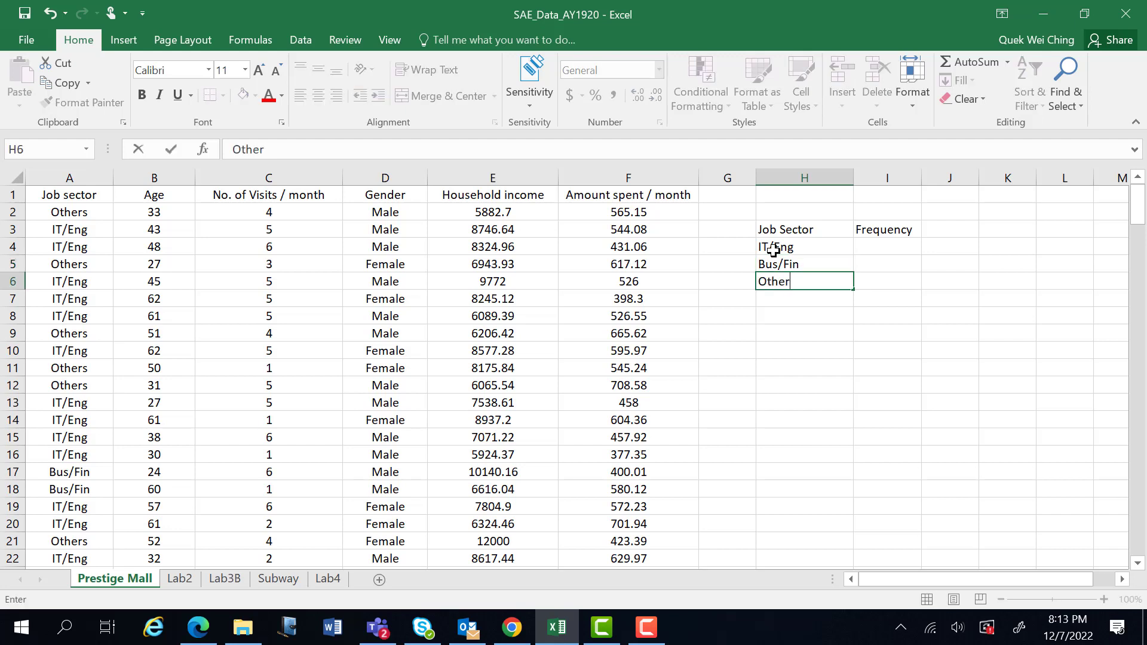
{"action": "type", "text": "s"}
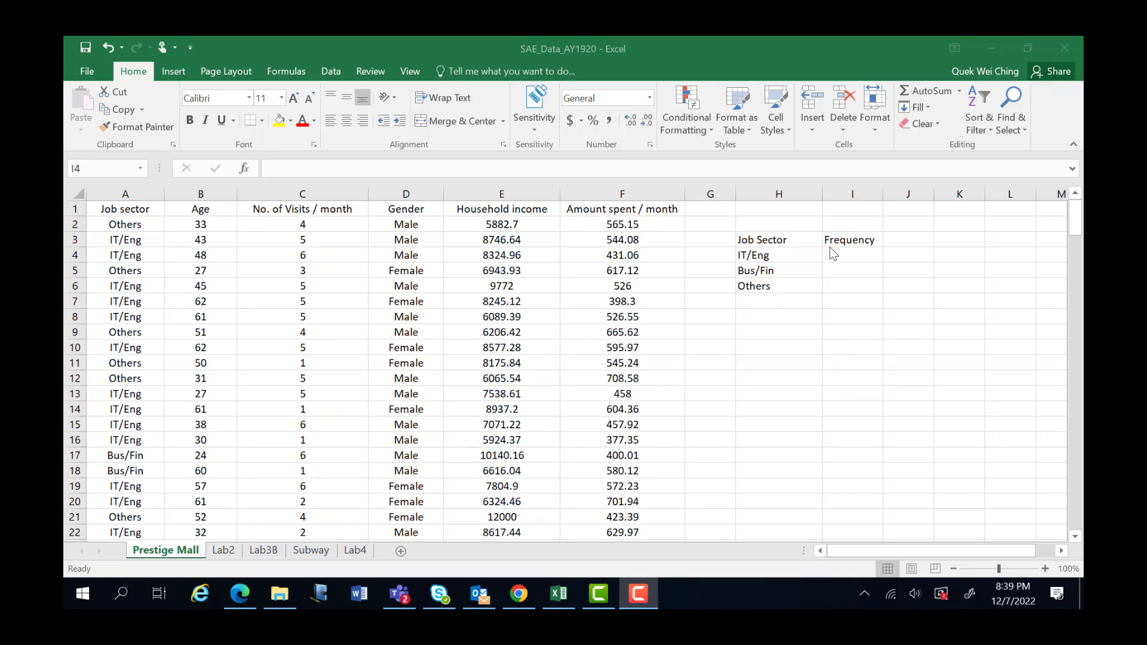
Step: Enter the formula =COUNTIF(A2:A201,H4) in cell I4 to count the IT/Eng entries in the Job sector column
{"action": "left_click", "coordinate": [830, 250]}
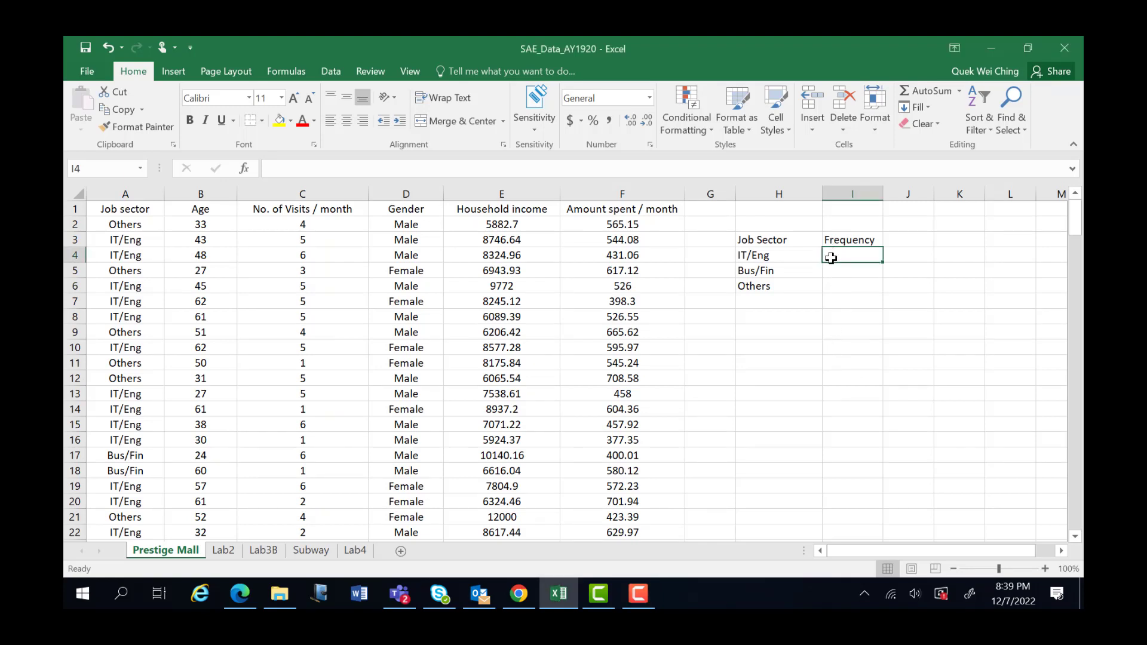
{"action": "type", "text": "=C"}
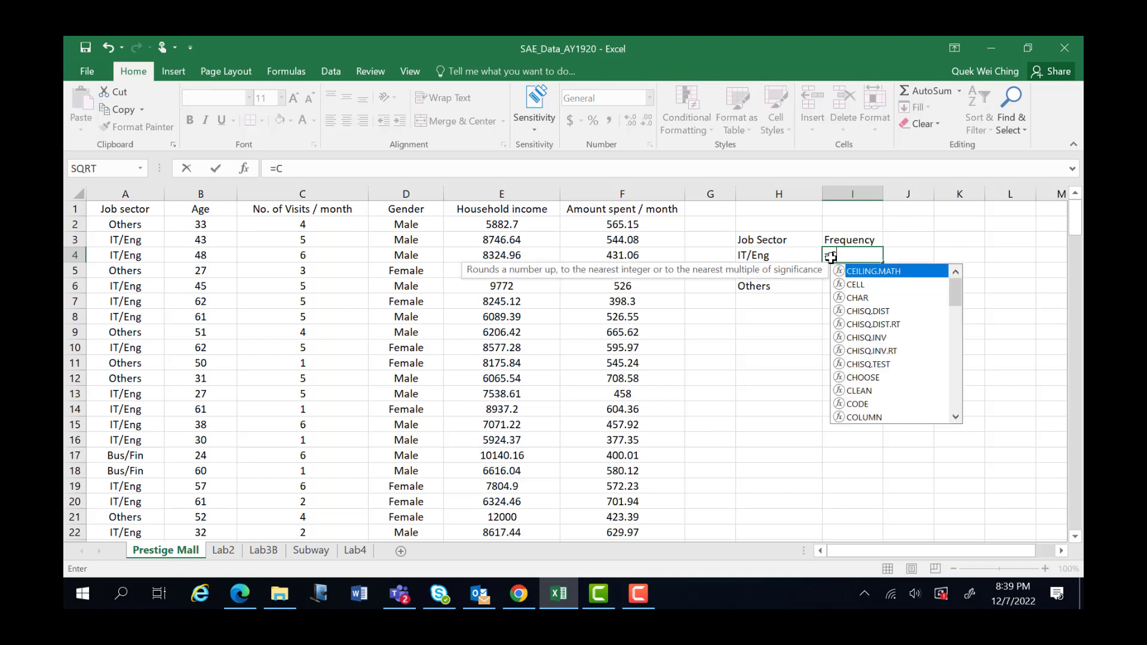
{"action": "type", "text": "OUNT"}
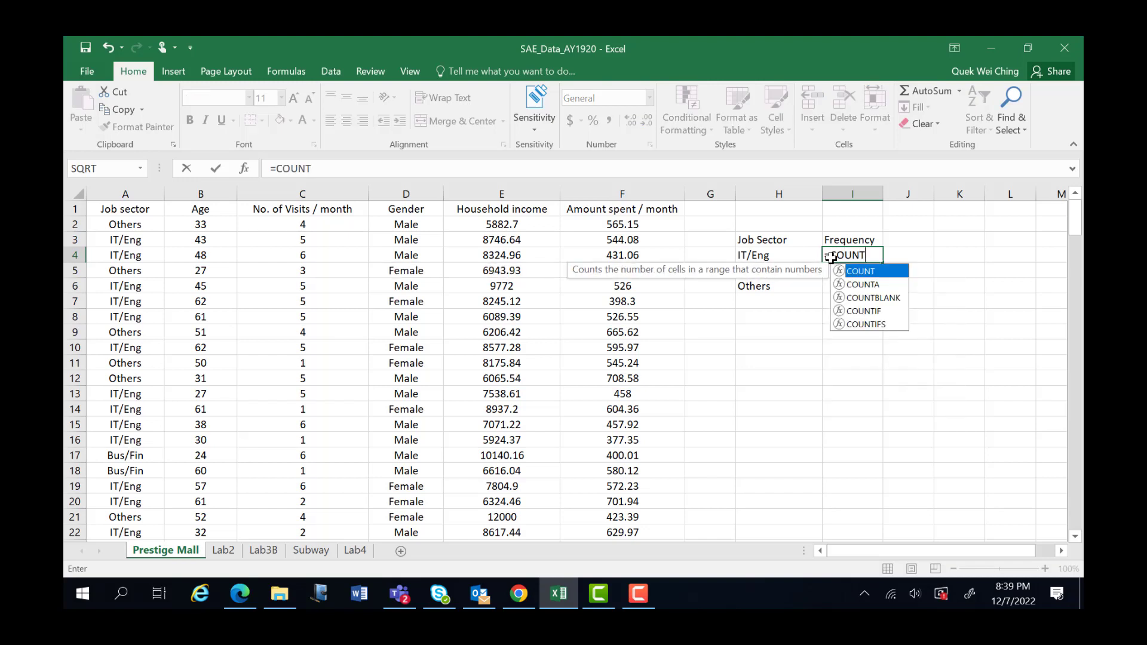
{"action": "type", "text": "IF"}
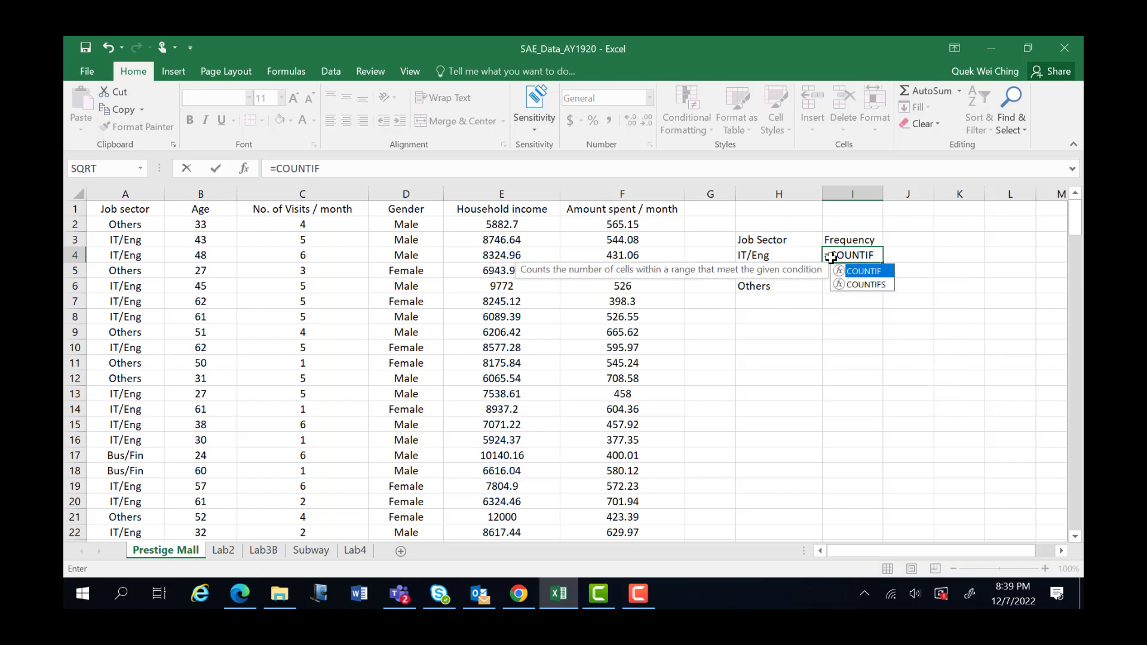
{"action": "type", "text": "("}
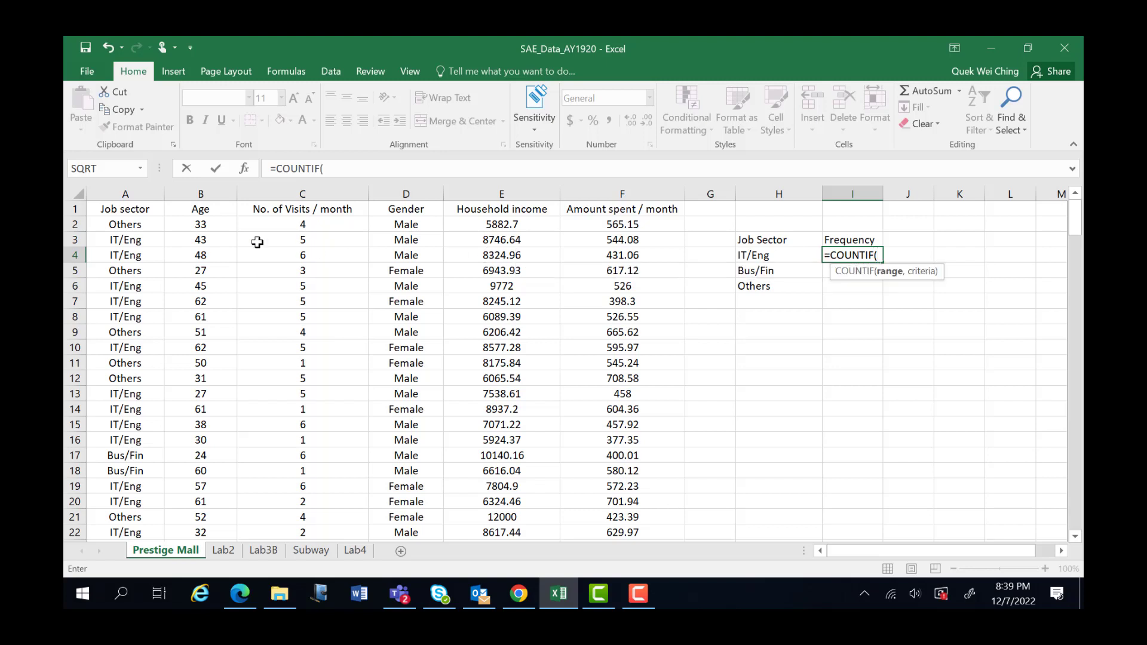
{"action": "left_click", "coordinate": [116, 225]}
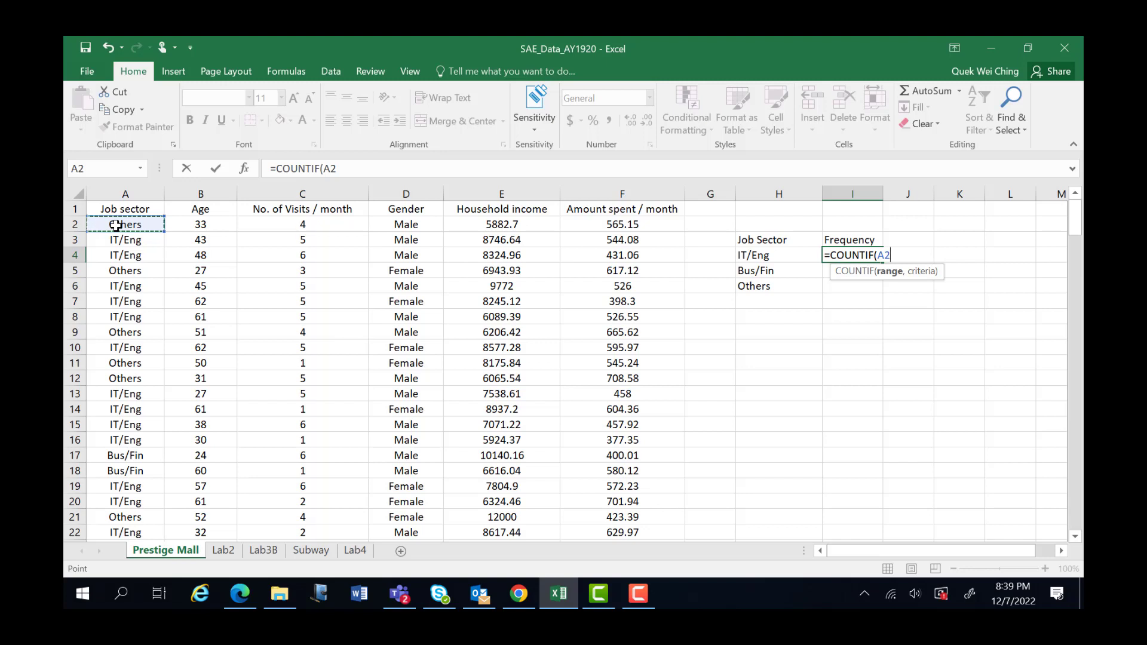
{"action": "key", "text": "F8"}
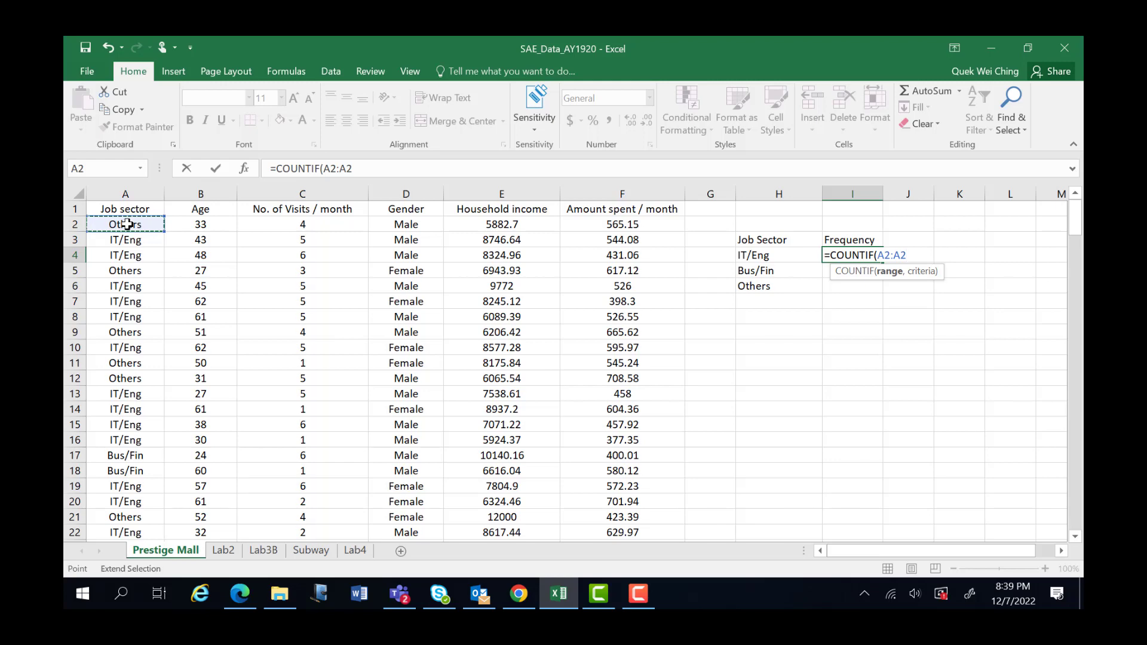
{"action": "key", "text": "ctrl+shift+Down"}
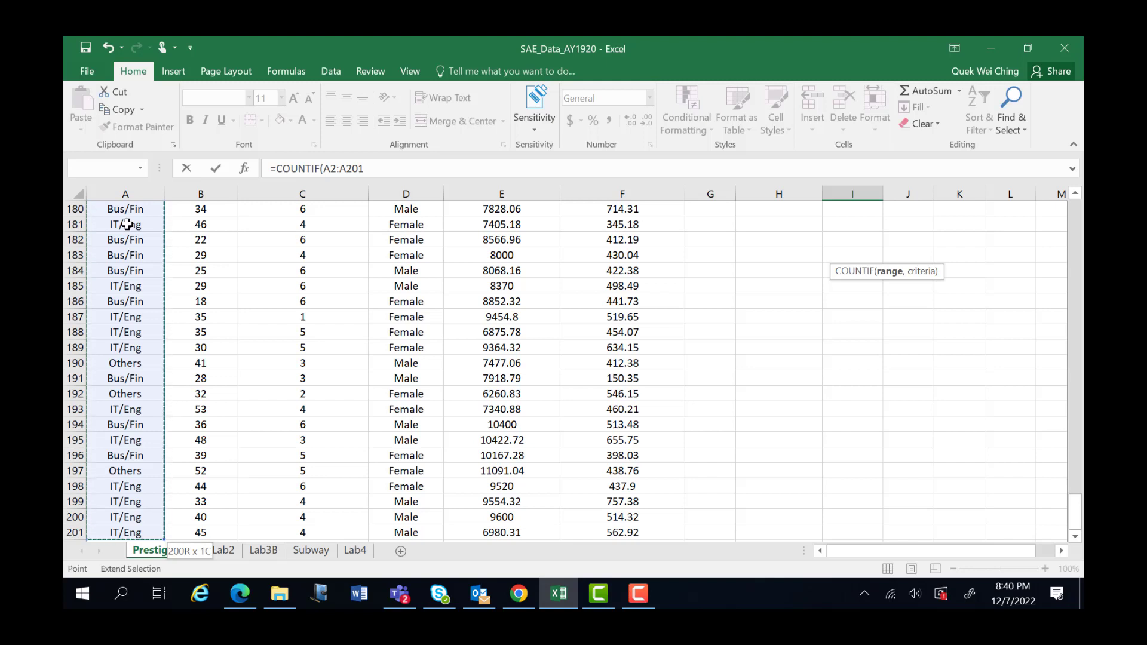
{"action": "type", "text": ","}
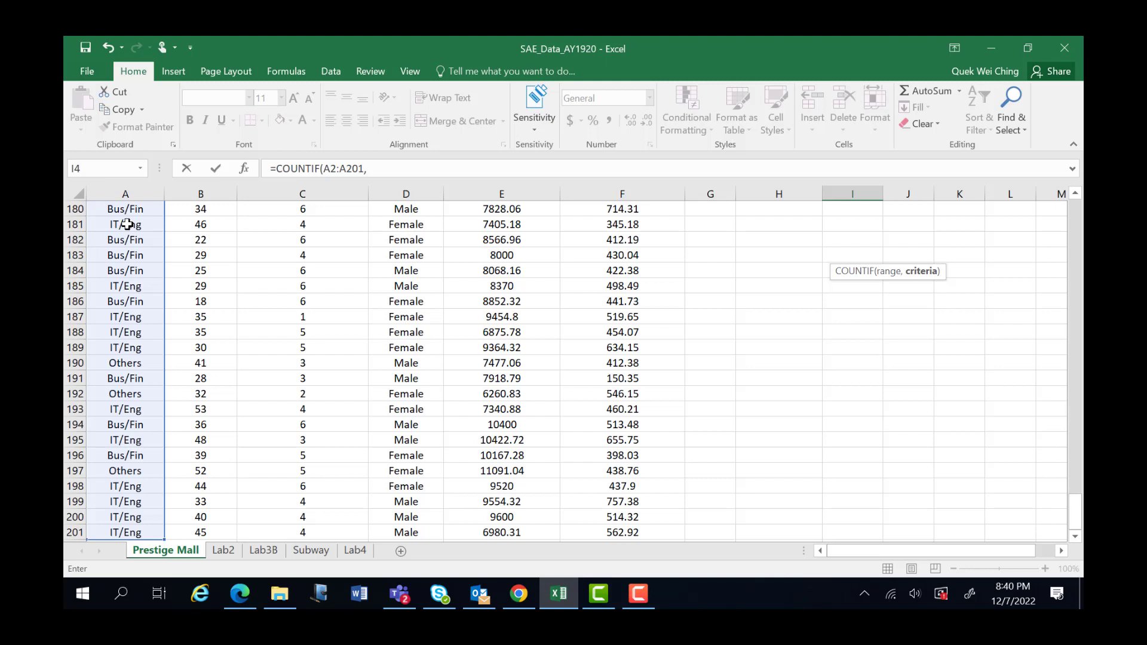
{"action": "type", "text": "H4"}
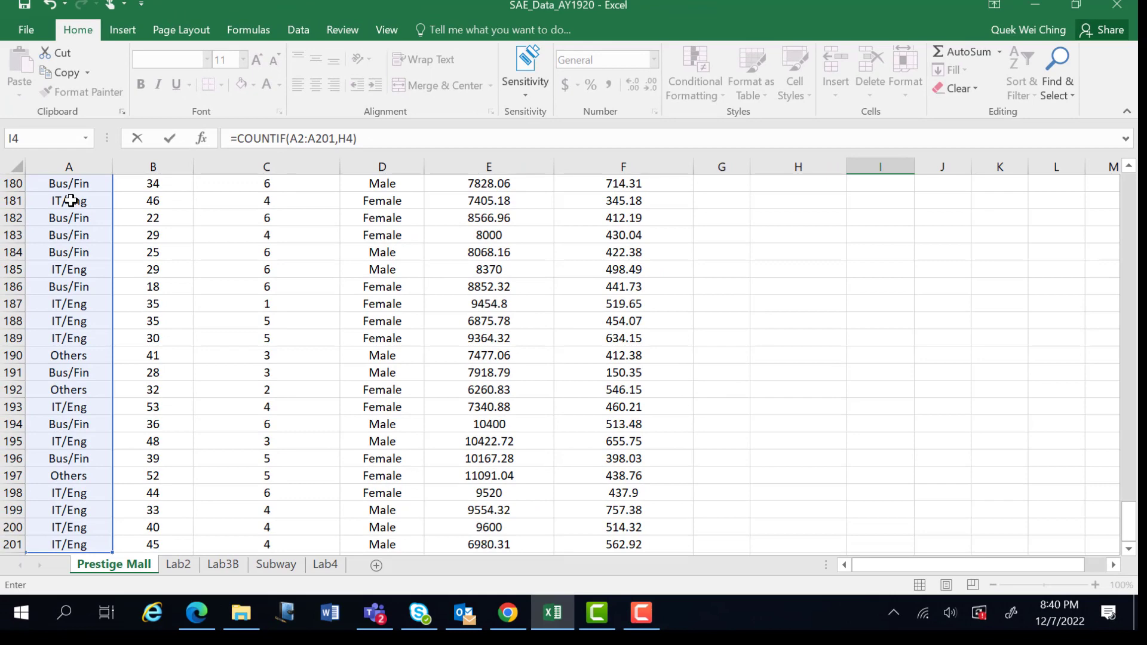
{"action": "key", "text": "Return"}
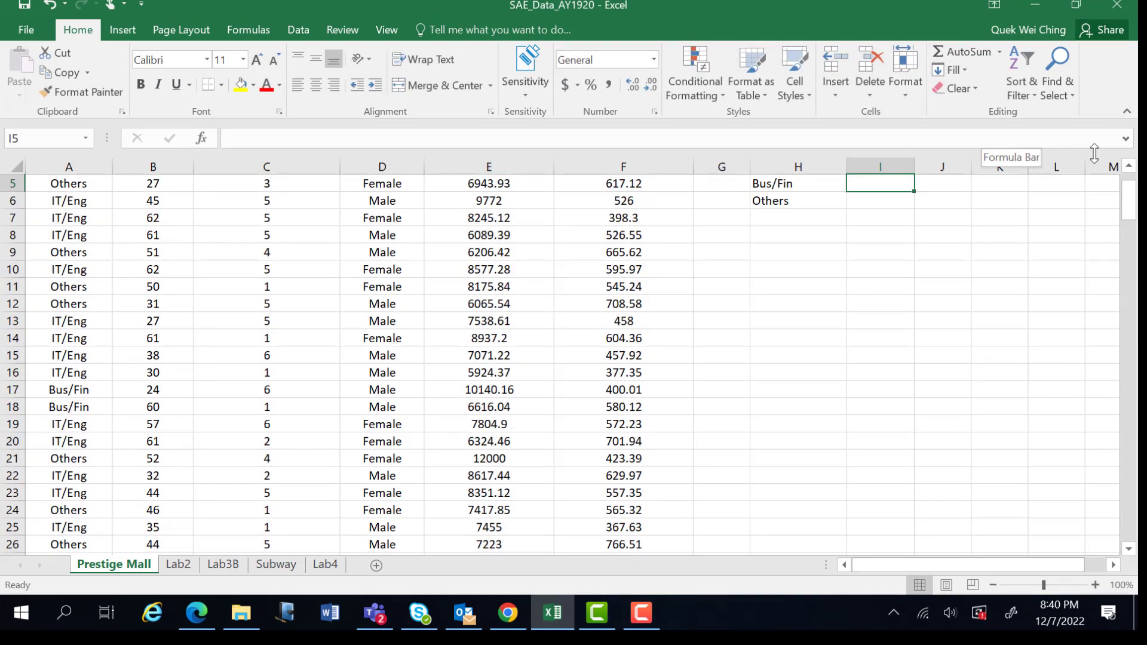
Step: Make the range in cell I4's formula absolute so that it reads =COUNTIF($A$2:$A$201,H4)
{"action": "left_click", "coordinate": [1131, 169]}
{"action": "left_click", "coordinate": [1131, 169]}
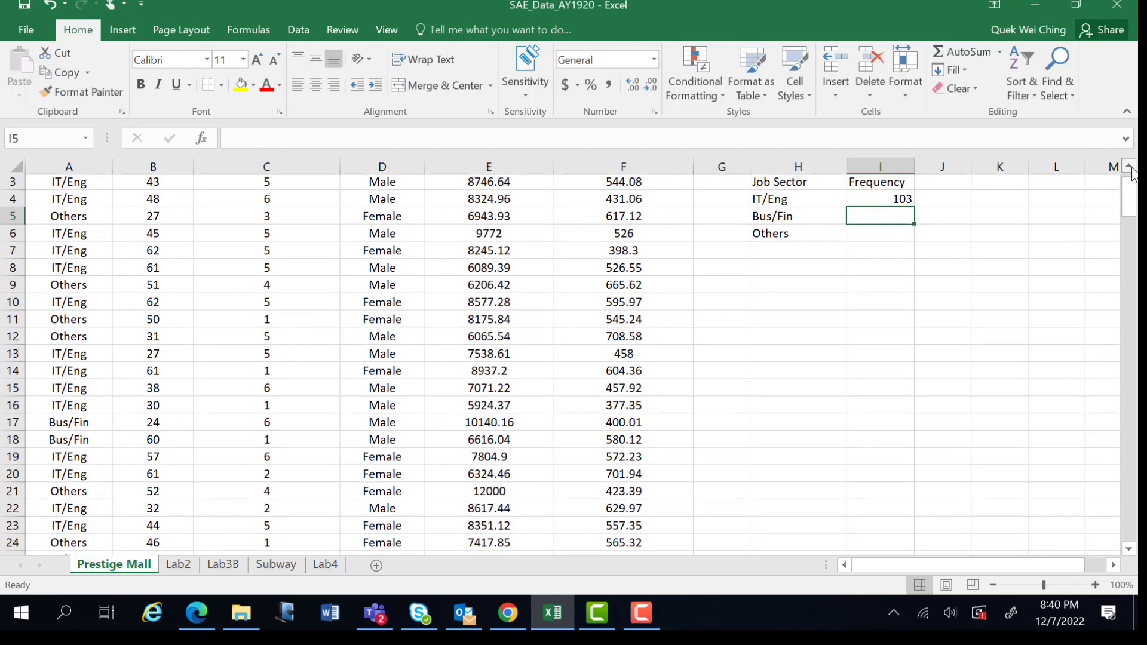
{"action": "left_click", "coordinate": [1130, 169]}
{"action": "left_click", "coordinate": [1131, 169]}
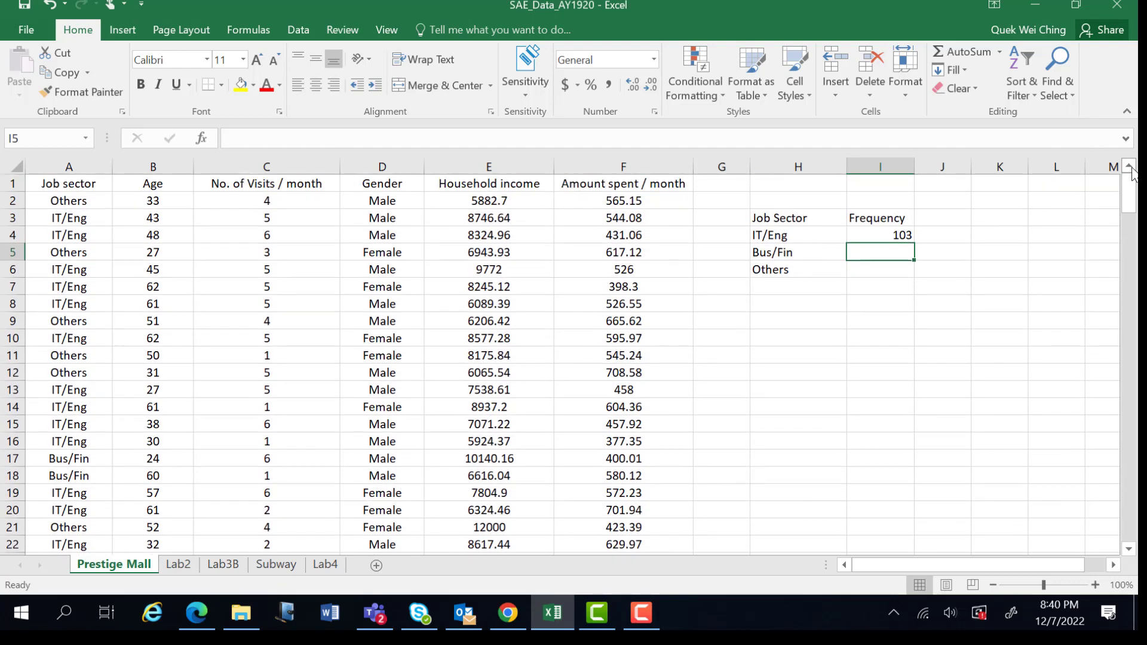
{"action": "left_click", "coordinate": [882, 232]}
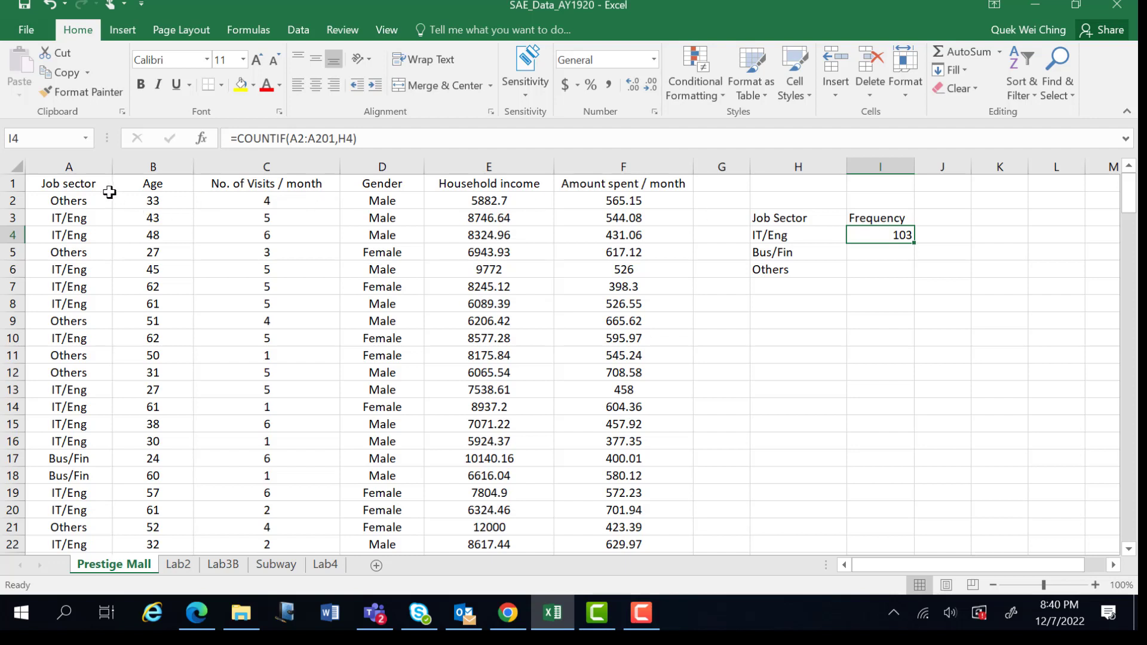
{"action": "left_click", "coordinate": [293, 138]}
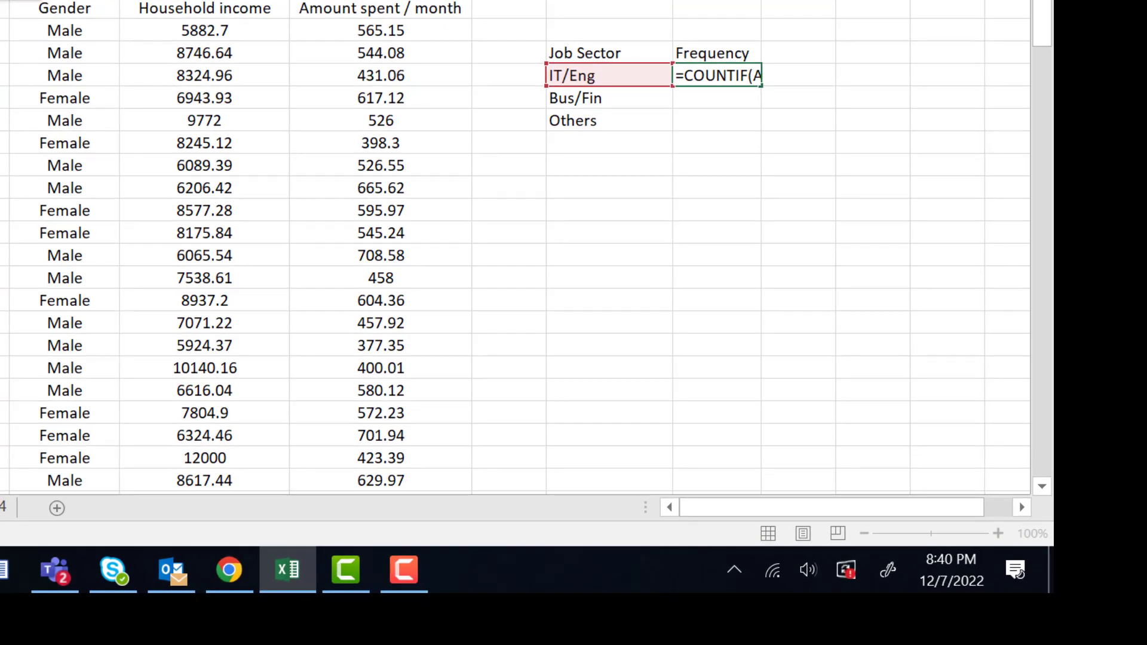
{"action": "type", "text": "$A2:"}
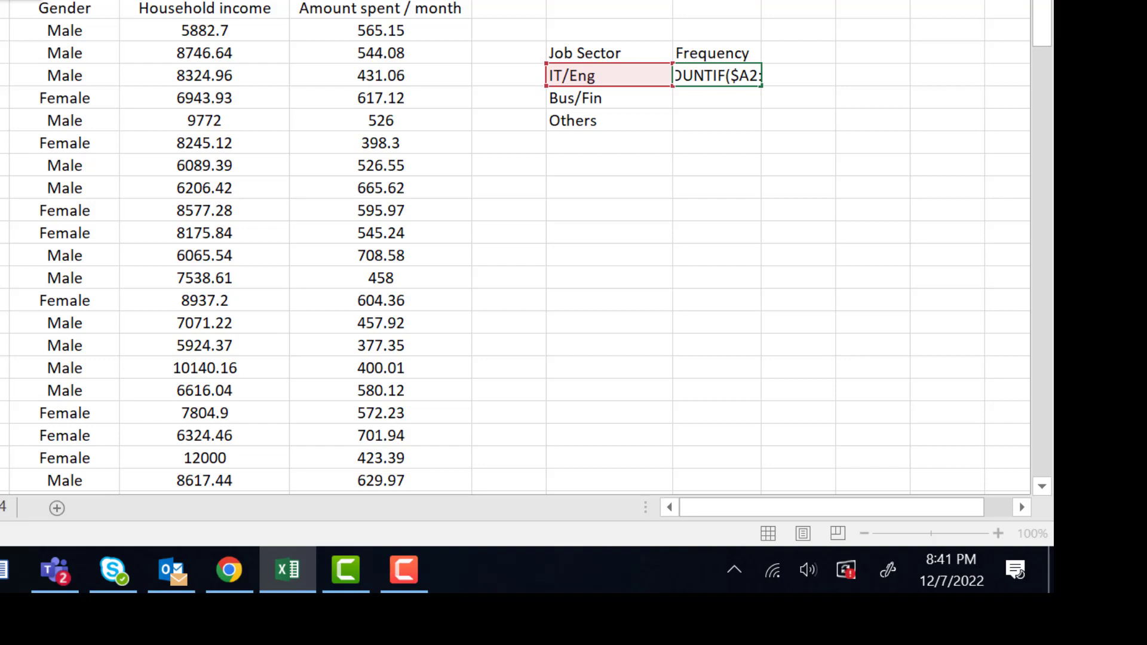
{"action": "type", "text": "$"}
{"action": "type", "text": ":A20"}
{"action": "type", "text": "$"}
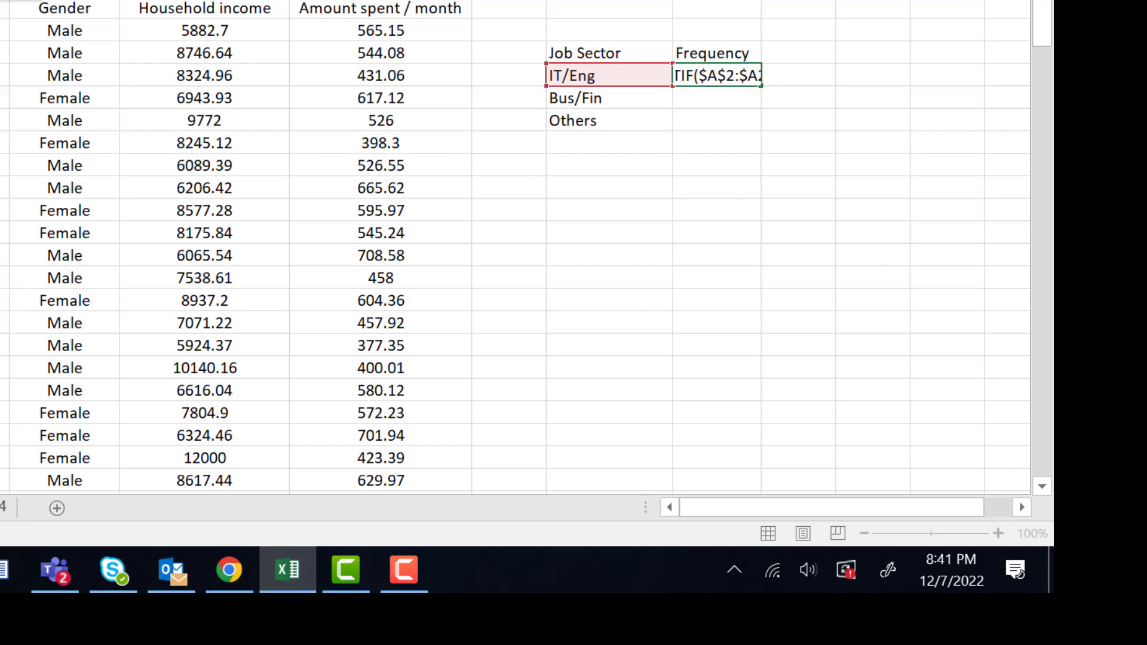
{"action": "type", "text": "$201,H4"}
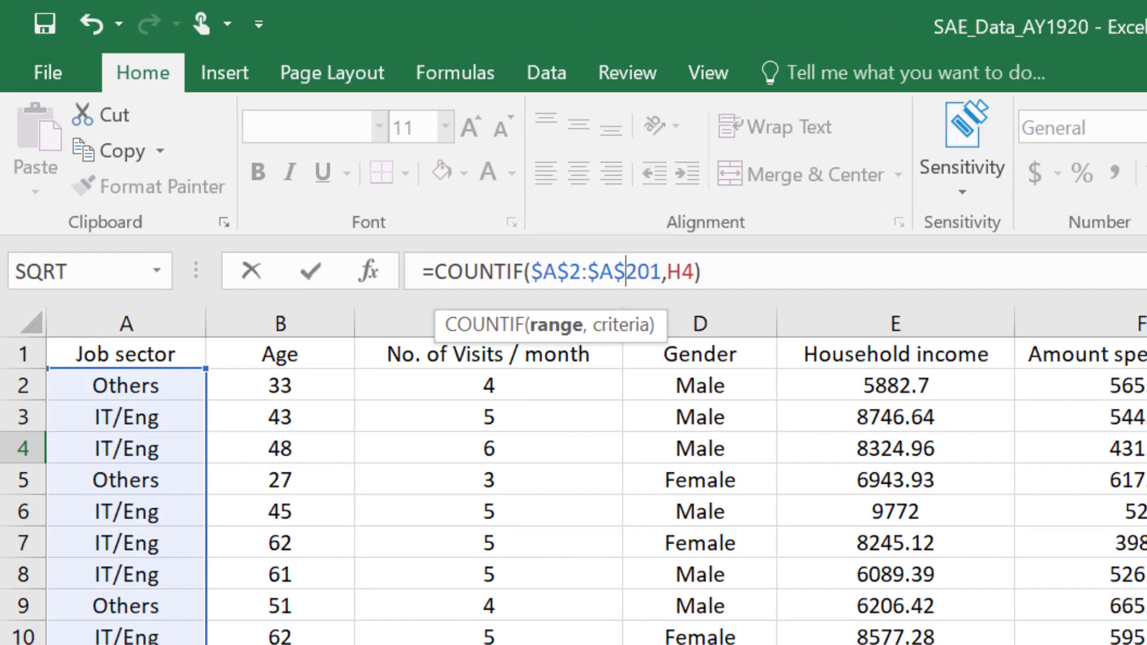
{"action": "left_click", "coordinate": [950, 282]}
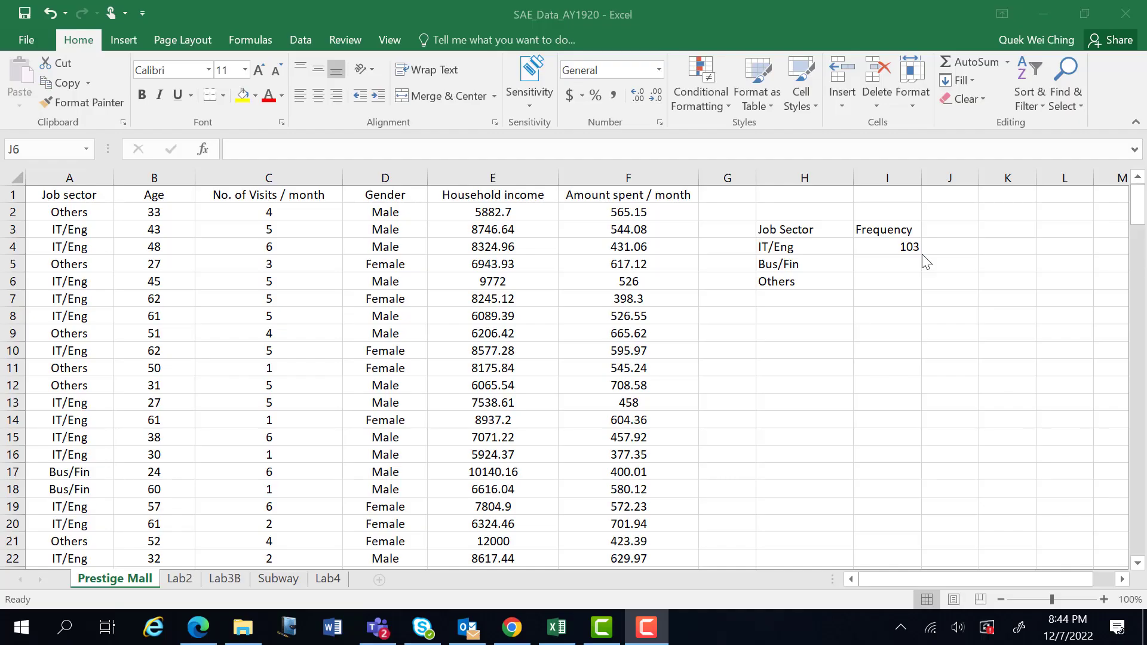
Step: Fill the COUNTIF formula from cell I4 down through I6 for the Bus/Fin and Others sectors
{"action": "left_click", "coordinate": [912, 246]}
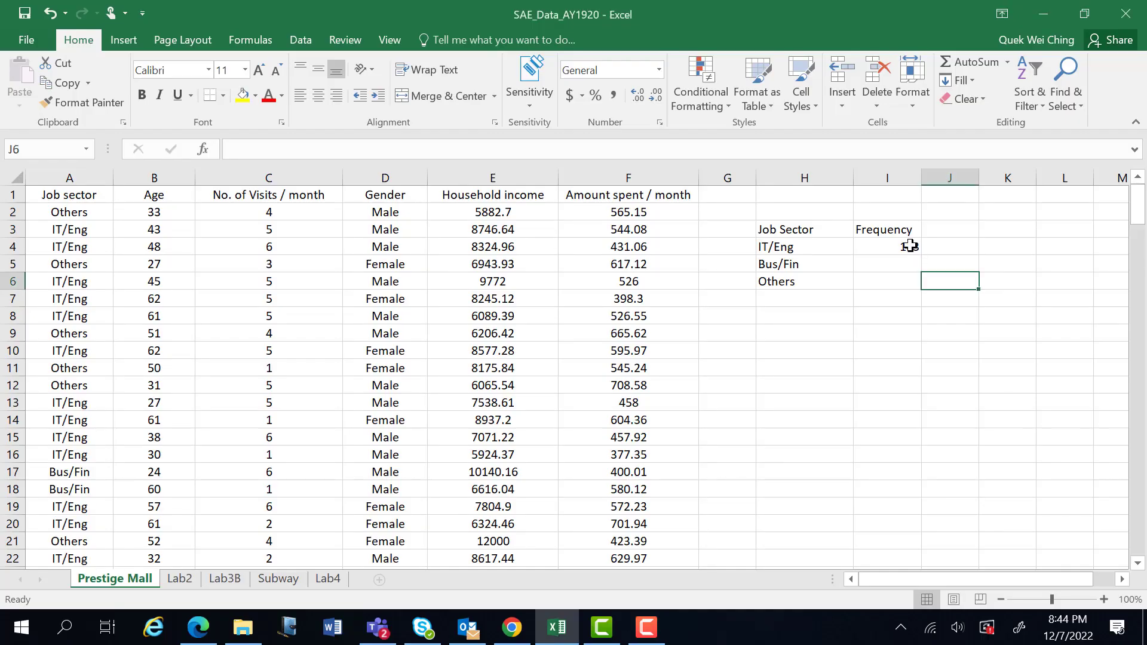
{"action": "left_click", "coordinate": [899, 245]}
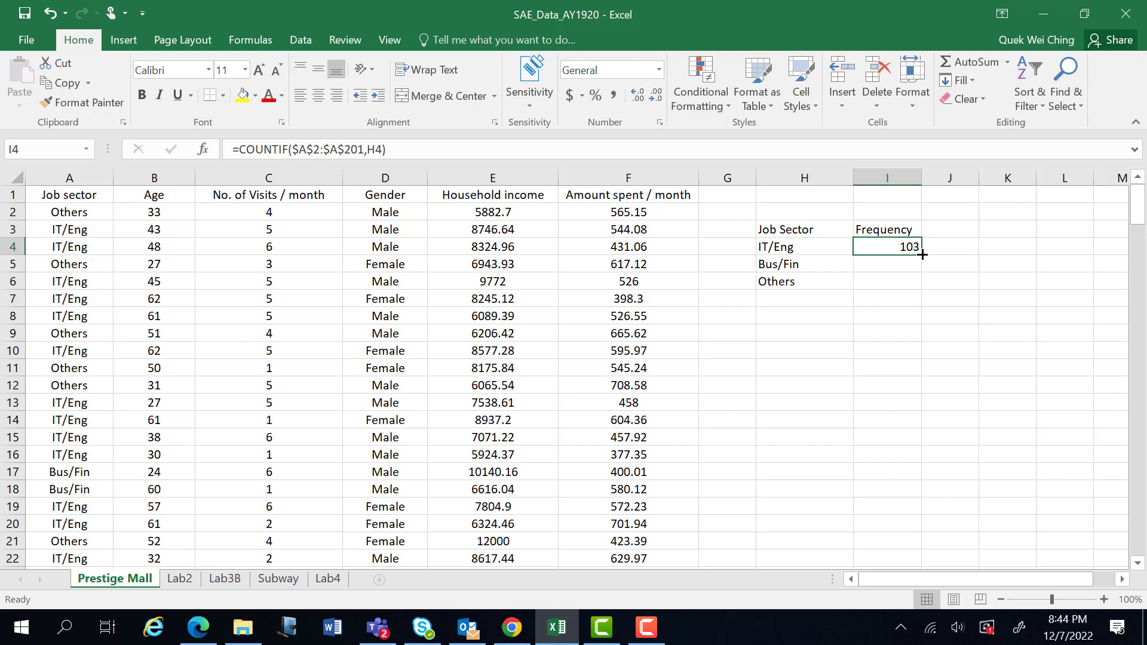
{"action": "left_click_drag", "start_coordinate": [923, 255], "coordinate": [923, 255]}
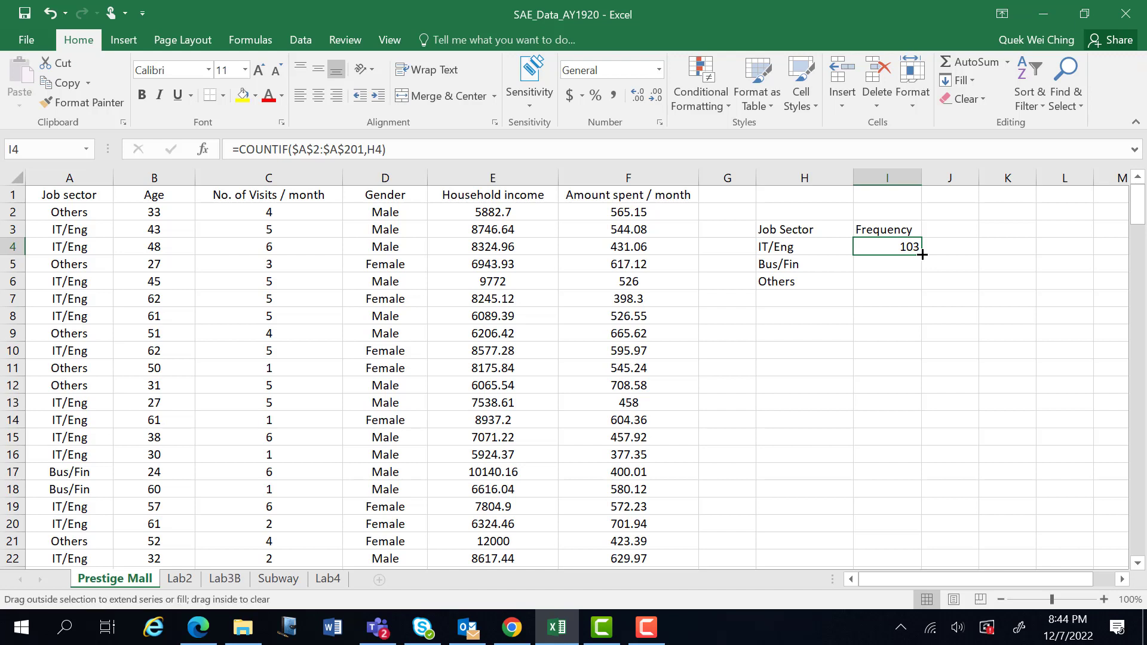
{"action": "left_click_drag", "start_coordinate": [923, 255], "coordinate": [925, 297]}
{"action": "left_click_drag", "start_coordinate": [924, 297], "coordinate": [924, 296]}
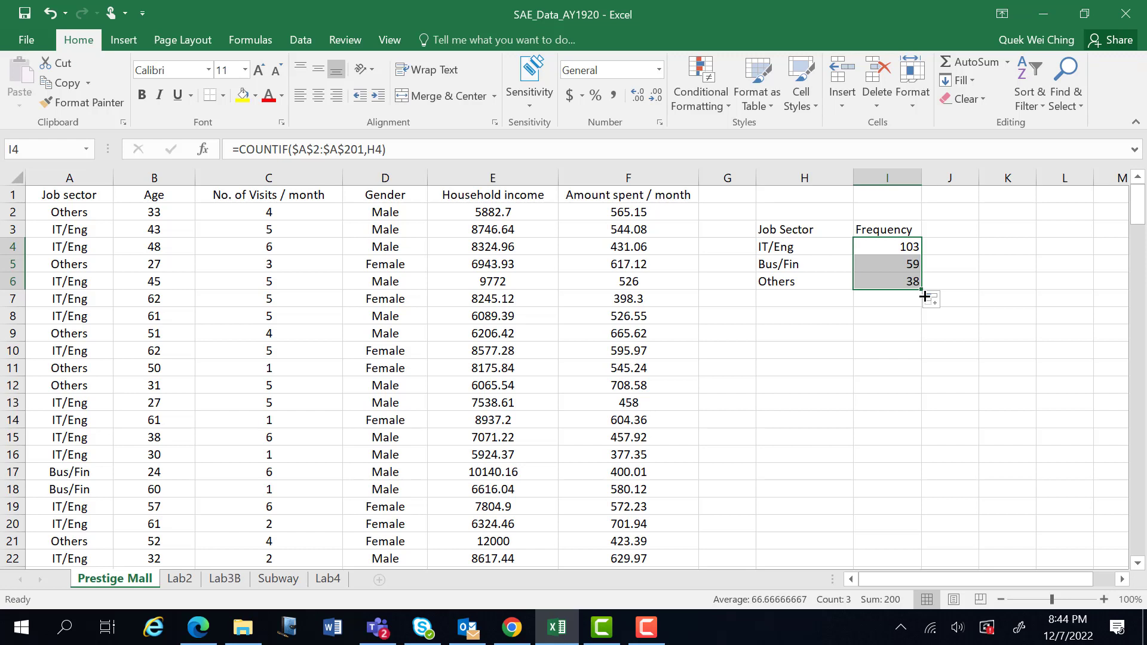
{"action": "left_click", "coordinate": [871, 366]}
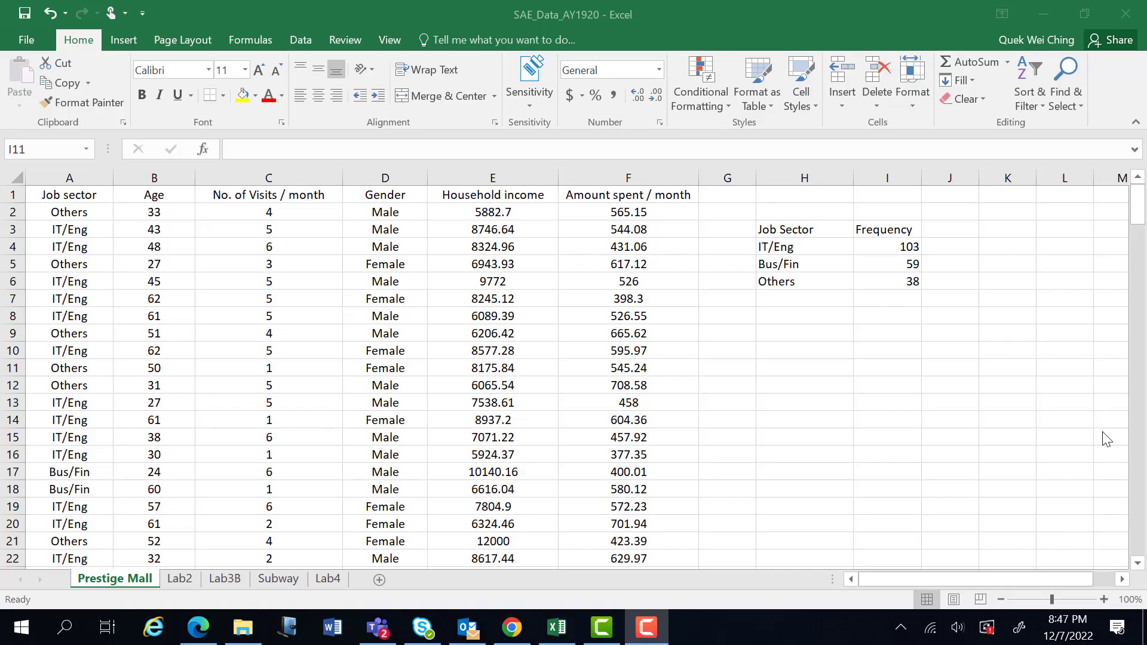
Step: Clear the frequency formulas for Bus/Fin and Others from cells I5 and I6
{"action": "left_click", "coordinate": [896, 265]}
{"action": "key", "text": "Delete"}
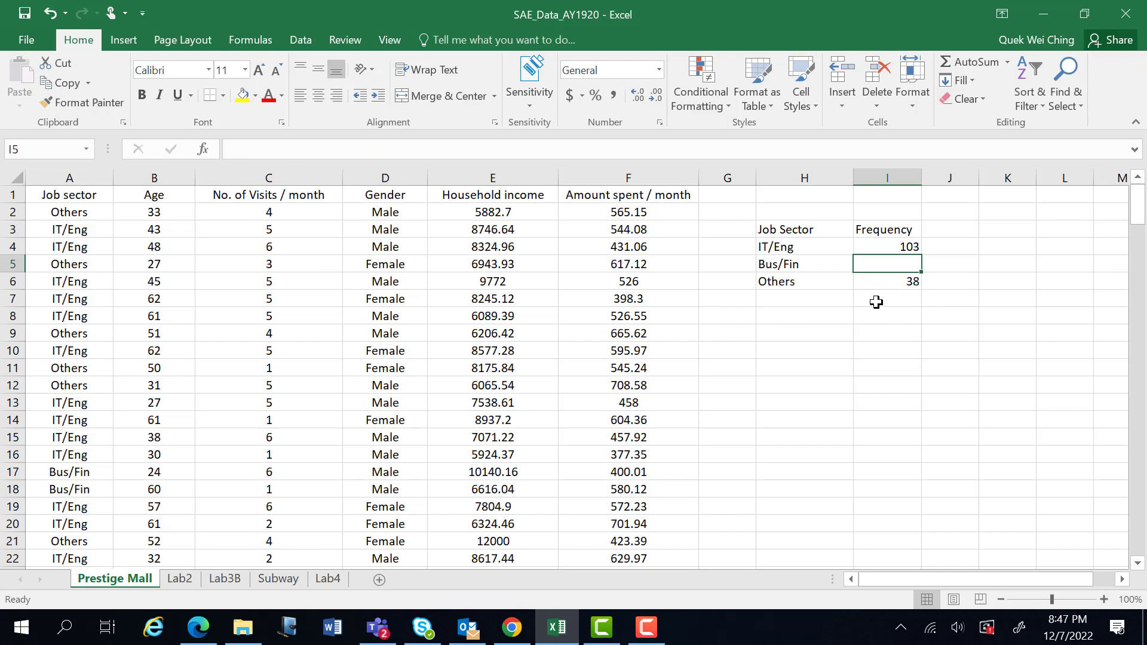
{"action": "left_click", "coordinate": [892, 281]}
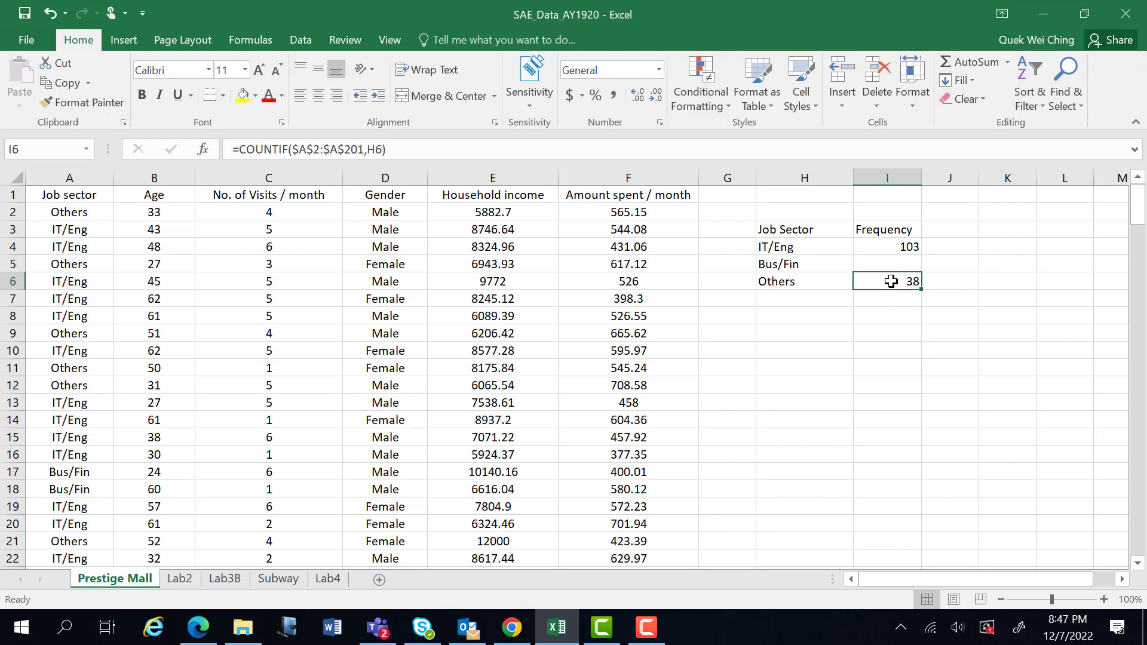
{"action": "key", "text": "BackSpace"}
Step: Copy the COUNTIF formula in cell I4 and paste it into cells I5 and I6 for Bus/Fin and Others
{"action": "left_click", "coordinate": [898, 245]}
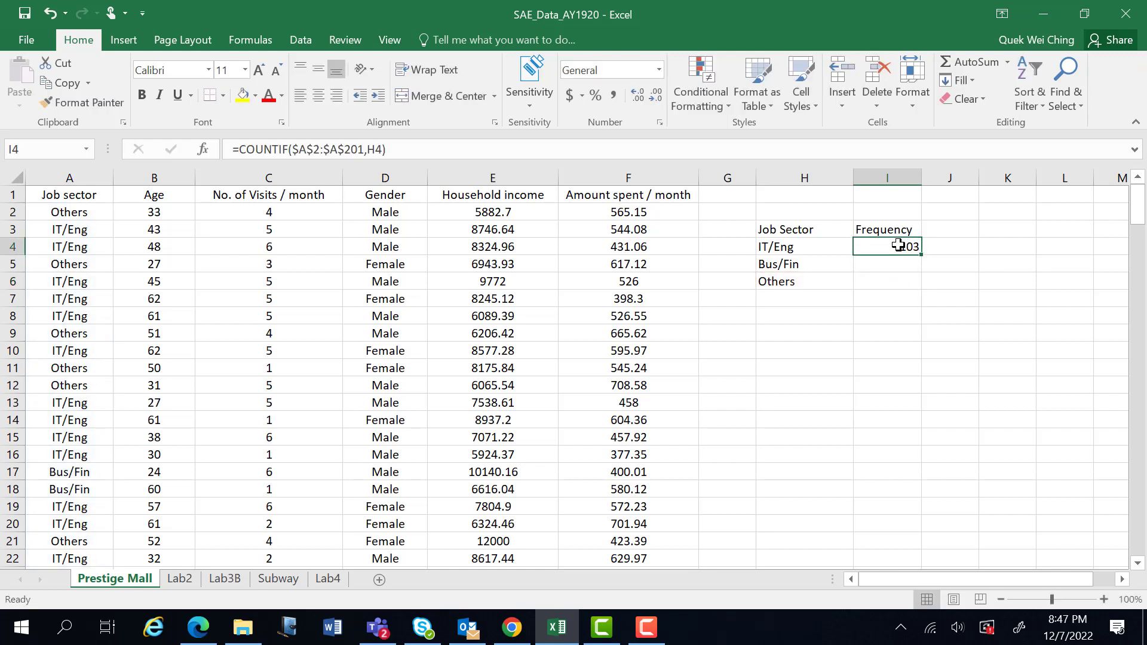
{"action": "key", "text": "ctrl+c"}
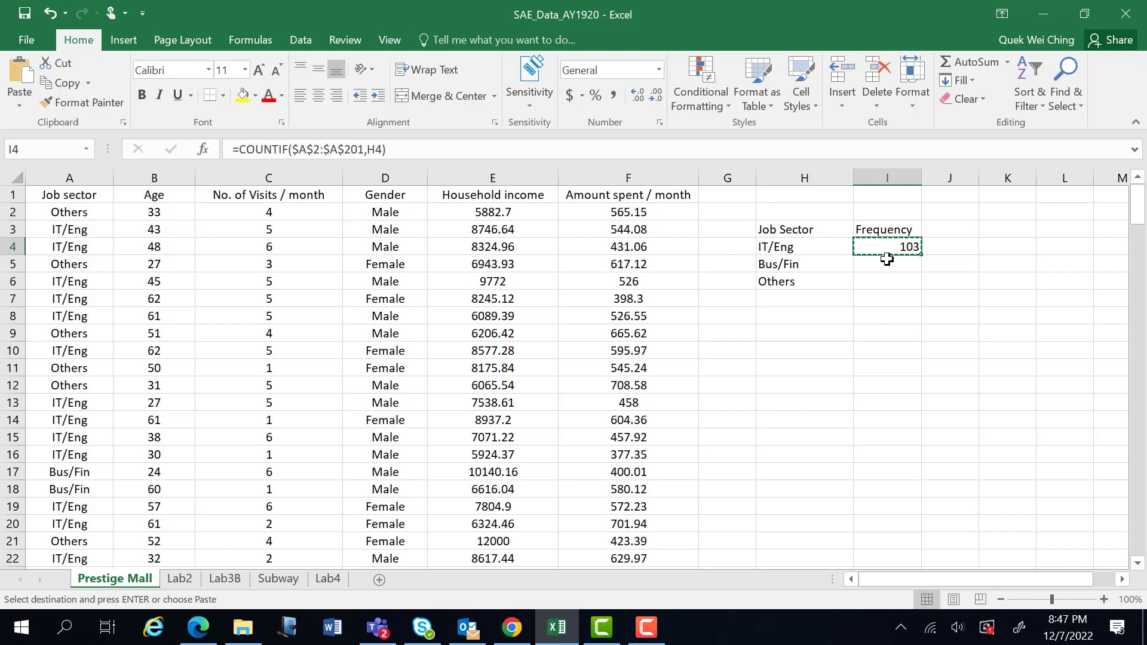
{"action": "left_click", "coordinate": [887, 259]}
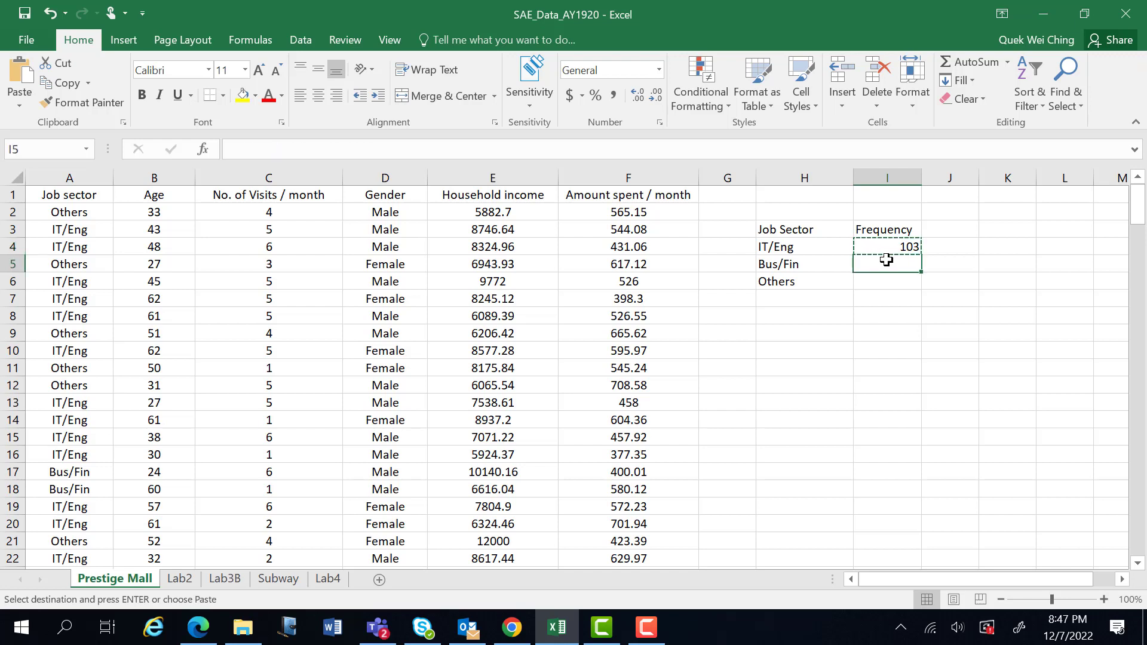
{"action": "key", "text": "ctrl+v"}
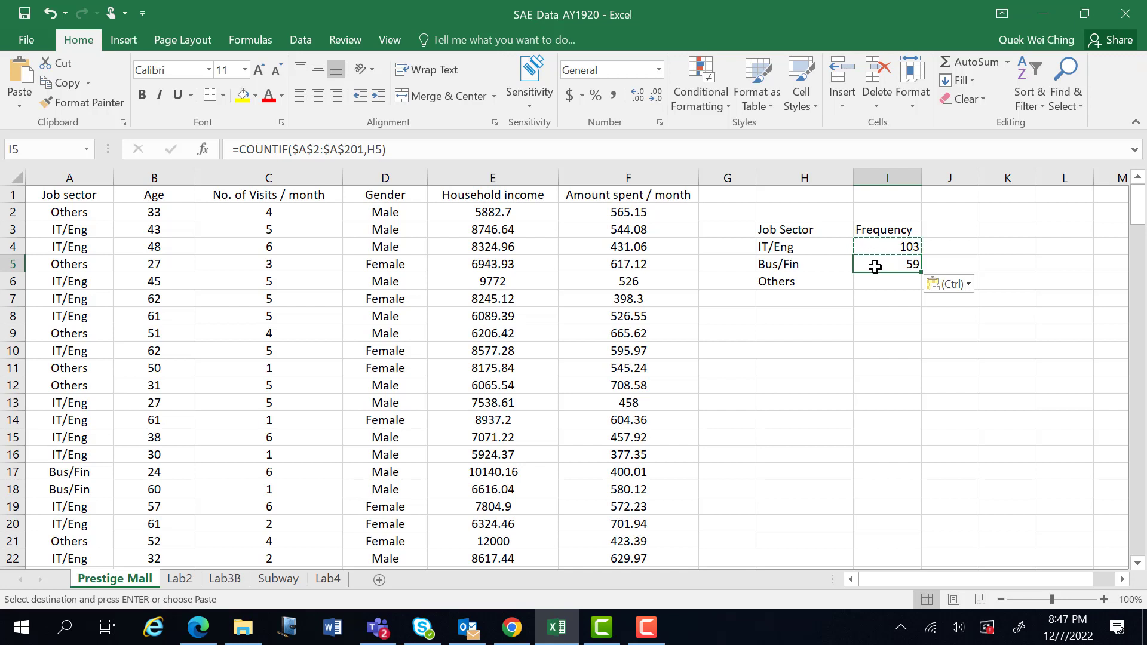
{"action": "left_click", "coordinate": [874, 281]}
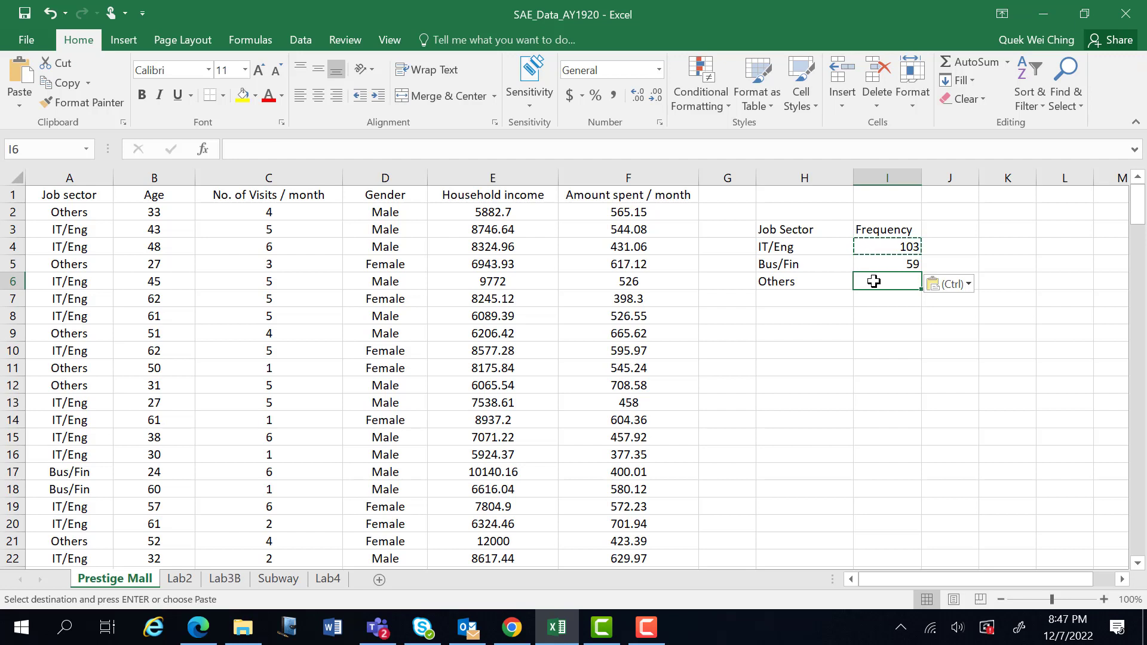
{"action": "key", "text": "ctrl+v"}
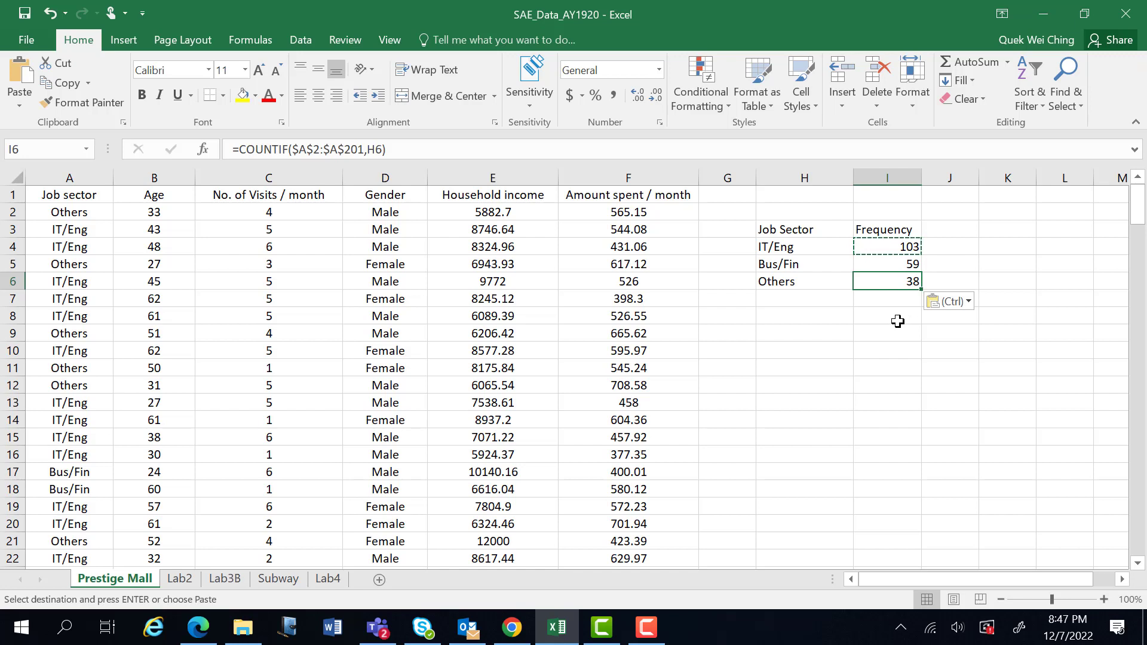
{"action": "left_click", "coordinate": [961, 243]}
{"action": "left_click", "coordinate": [887, 270]}
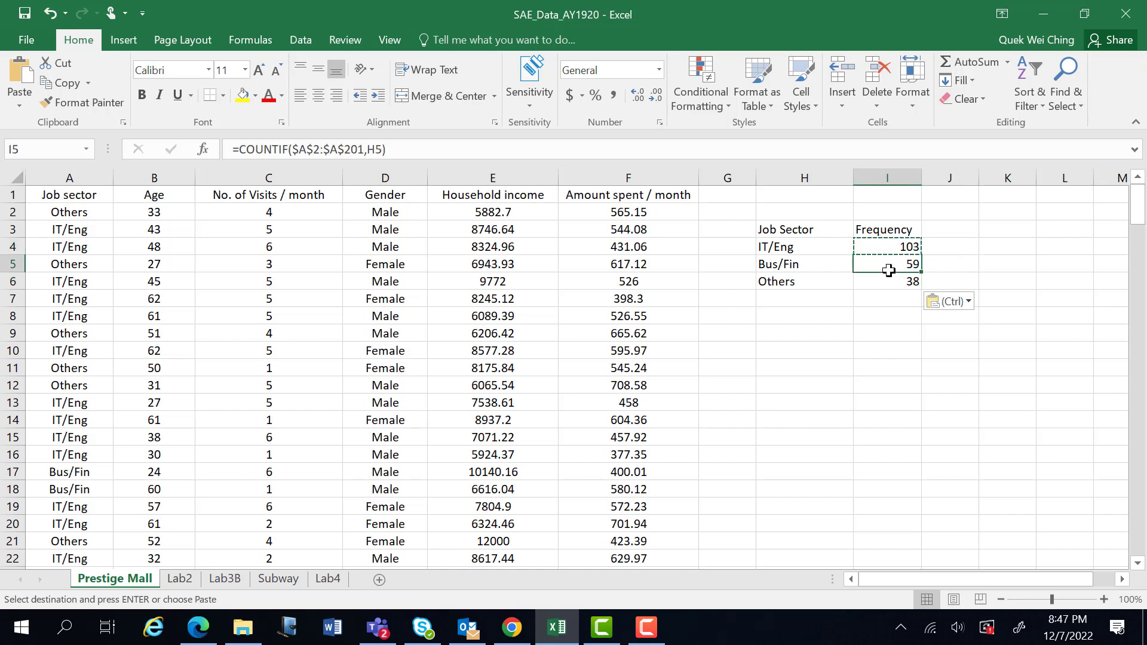
{"action": "left_click", "coordinate": [867, 342]}
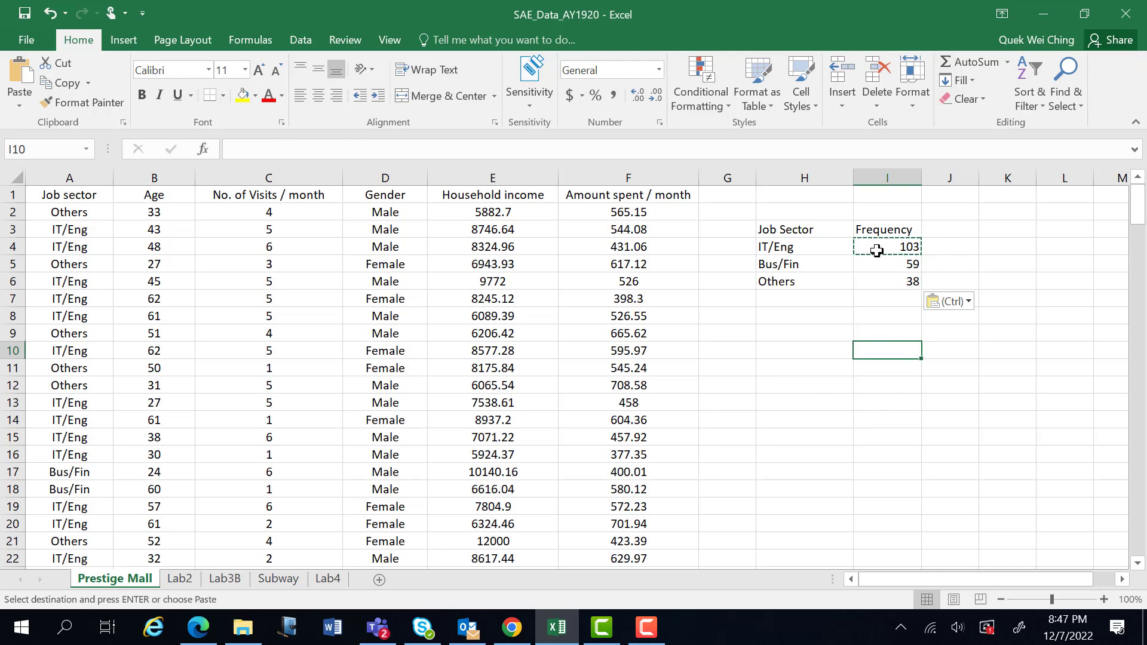
{"action": "left_click", "coordinate": [876, 302]}
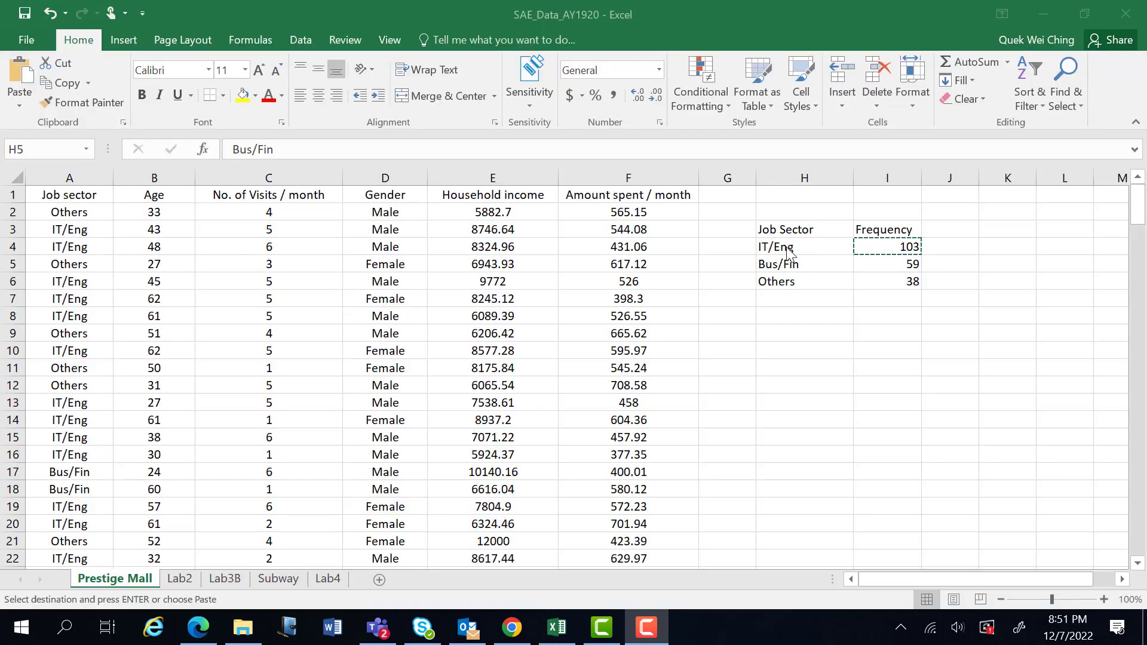
Step: Insert a 2-D pie chart from the job sectors and frequencies in cells H4:I6
{"action": "left_click", "coordinate": [774, 243]}
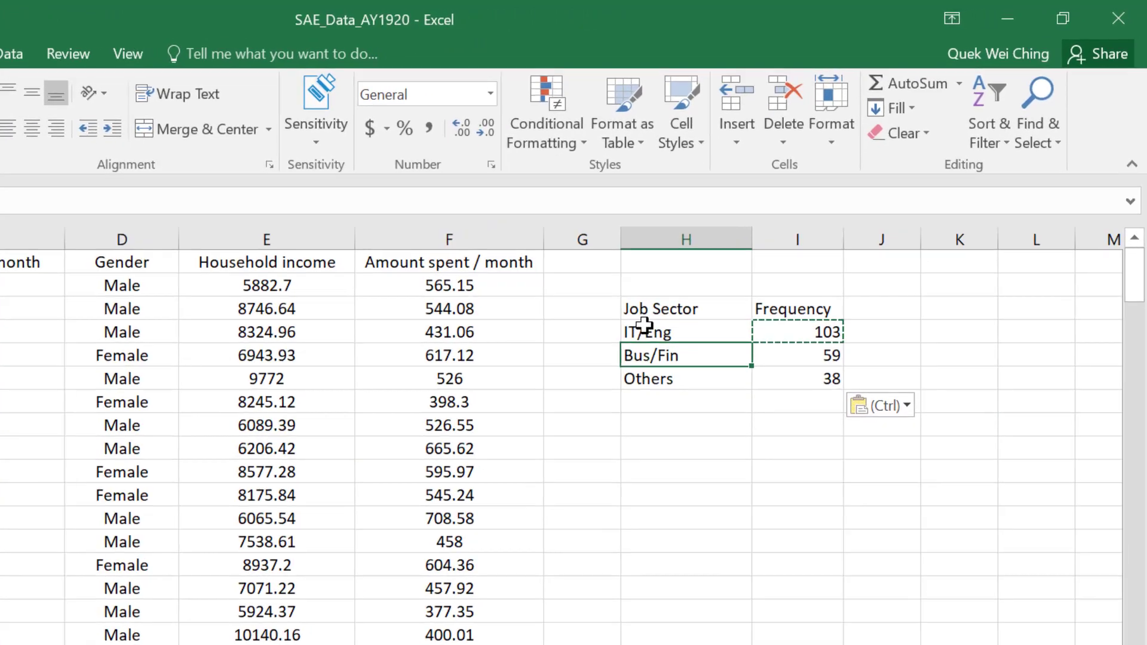
{"action": "left_click", "coordinate": [644, 323]}
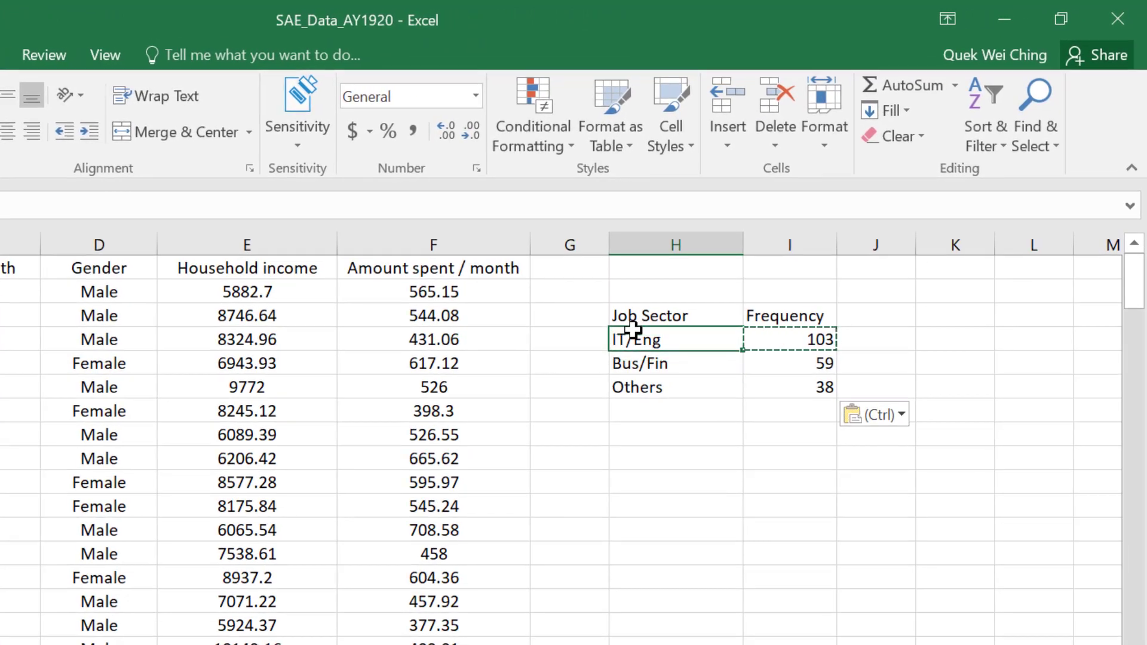
{"action": "key", "text": "shift+Right"}
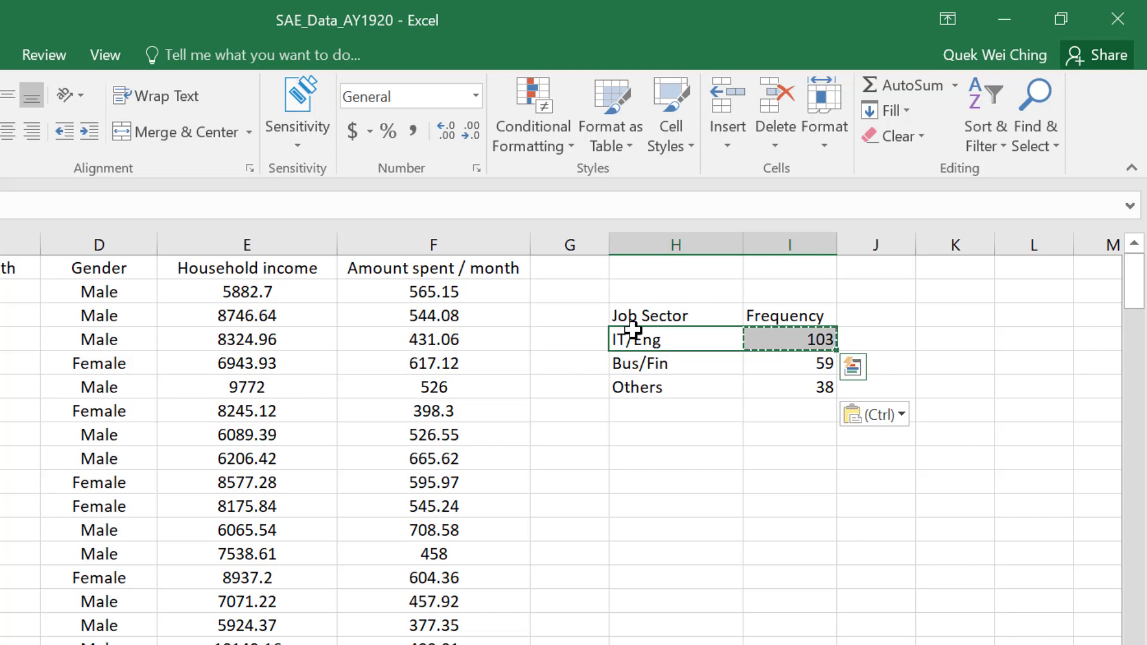
{"action": "key", "text": "shift+Down"}
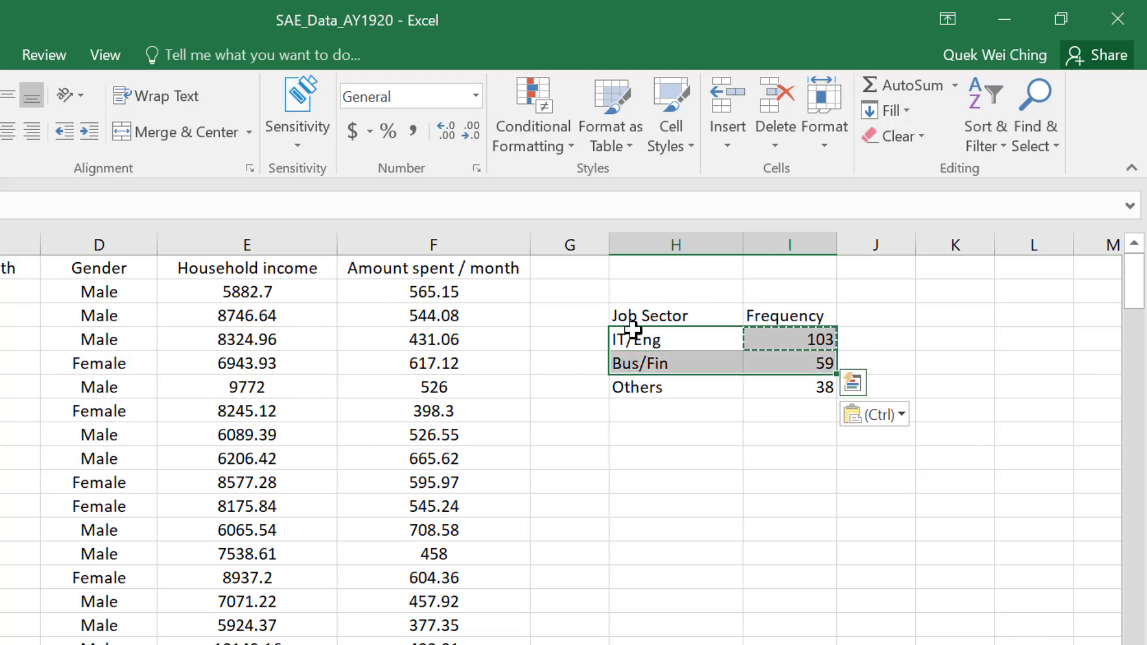
{"action": "key", "text": "shift+Down"}
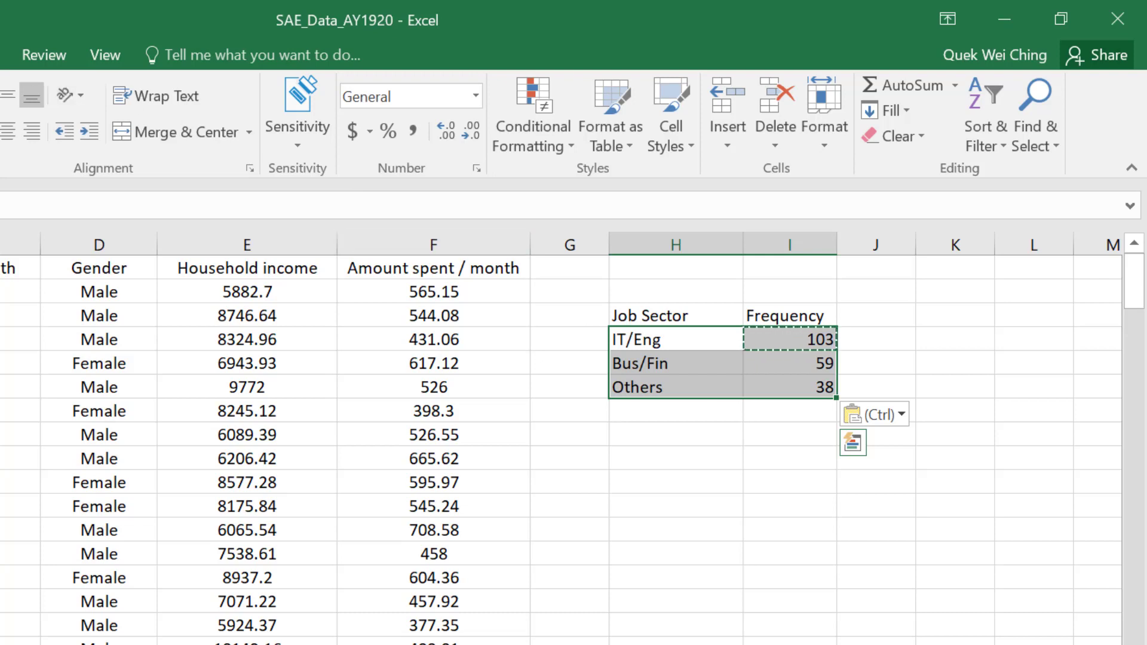
{"action": "key", "text": "alt+n"}
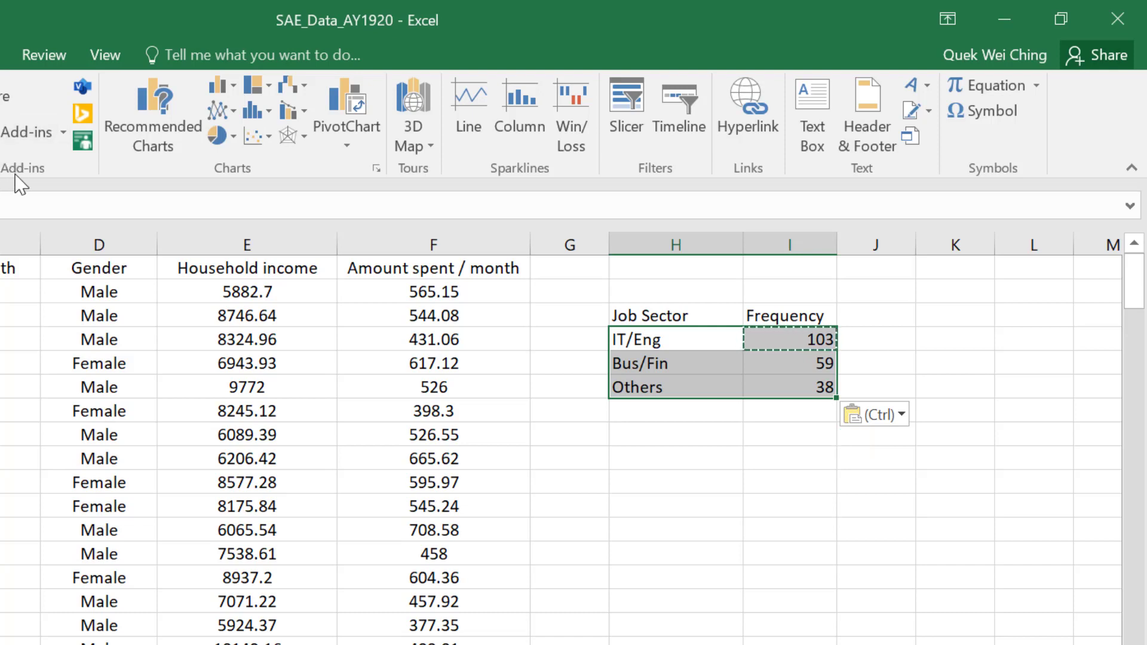
{"action": "left_click", "coordinate": [216, 147]}
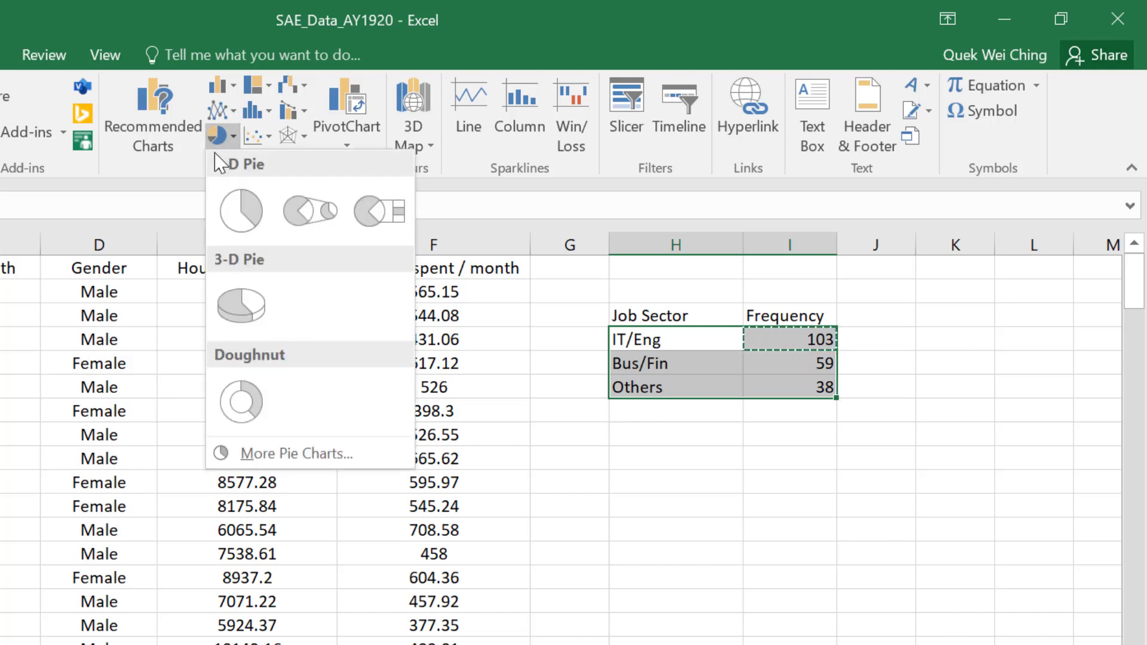
{"action": "left_click", "coordinate": [240, 215]}
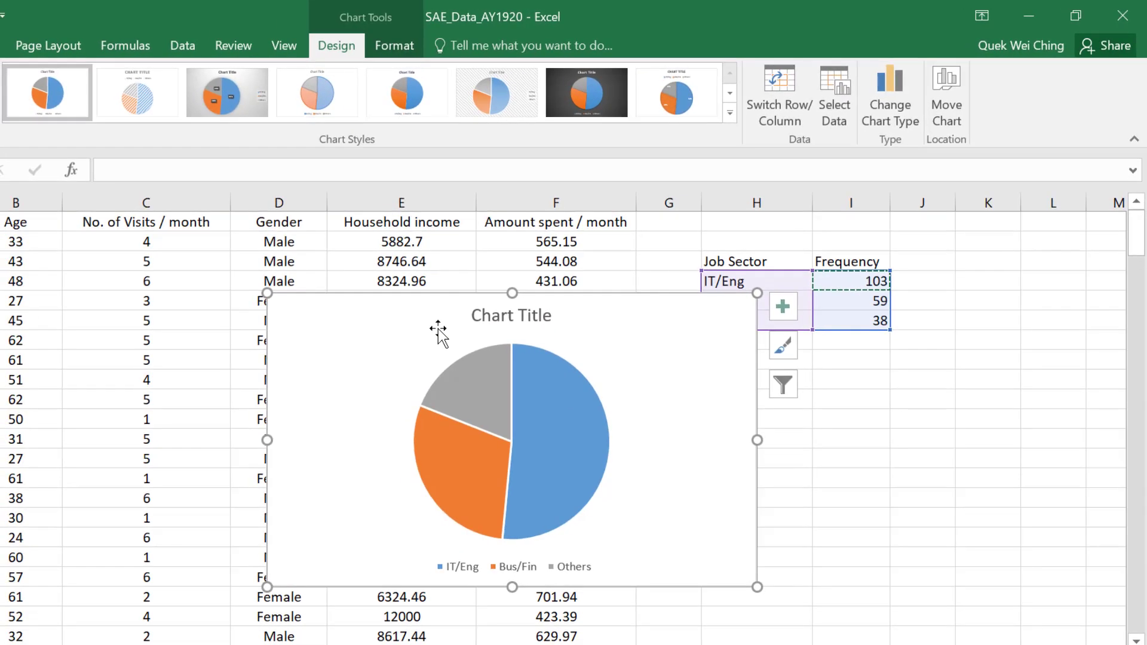
Step: Move the pie chart into the empty area below the job sector frequency table
{"action": "left_click_drag", "start_coordinate": [354, 328], "coordinate": [784, 429]}
{"action": "left_click_drag", "start_coordinate": [813, 393], "coordinate": [813, 393]}
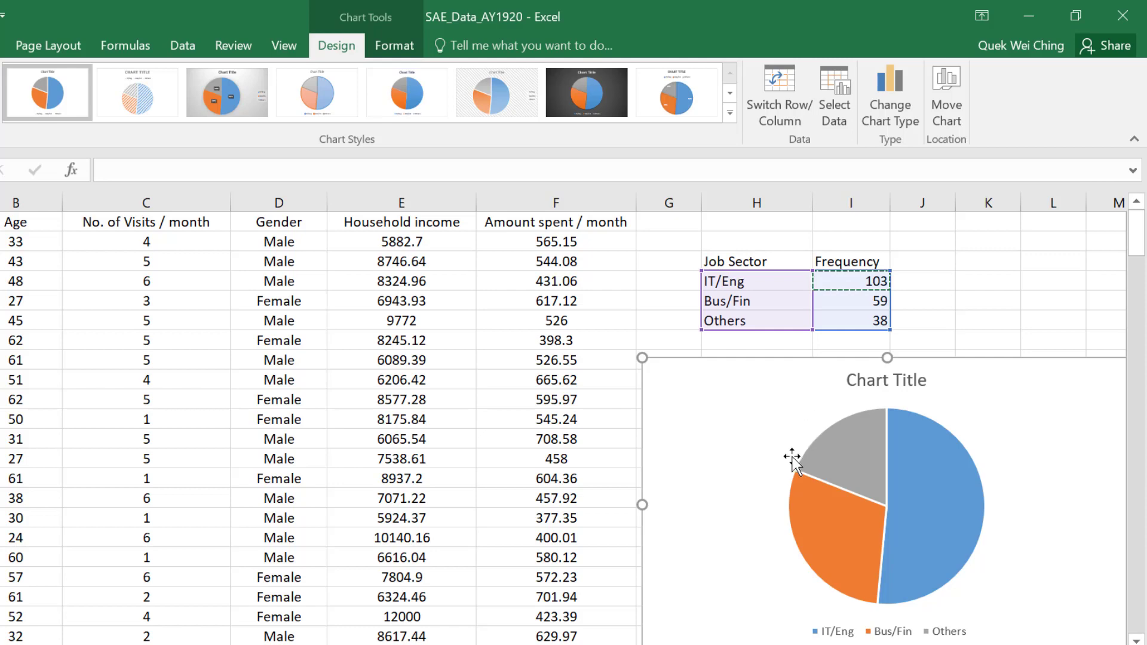
{"action": "mouse_move", "coordinate": [868, 446]}
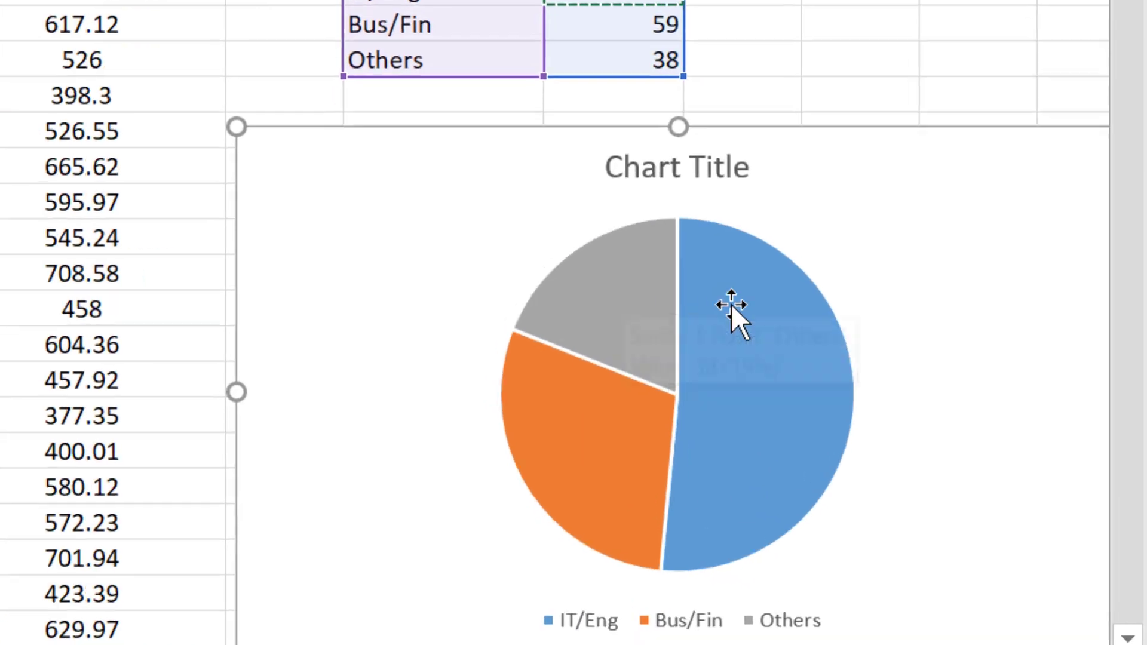
{"action": "mouse_move", "coordinate": [924, 462]}
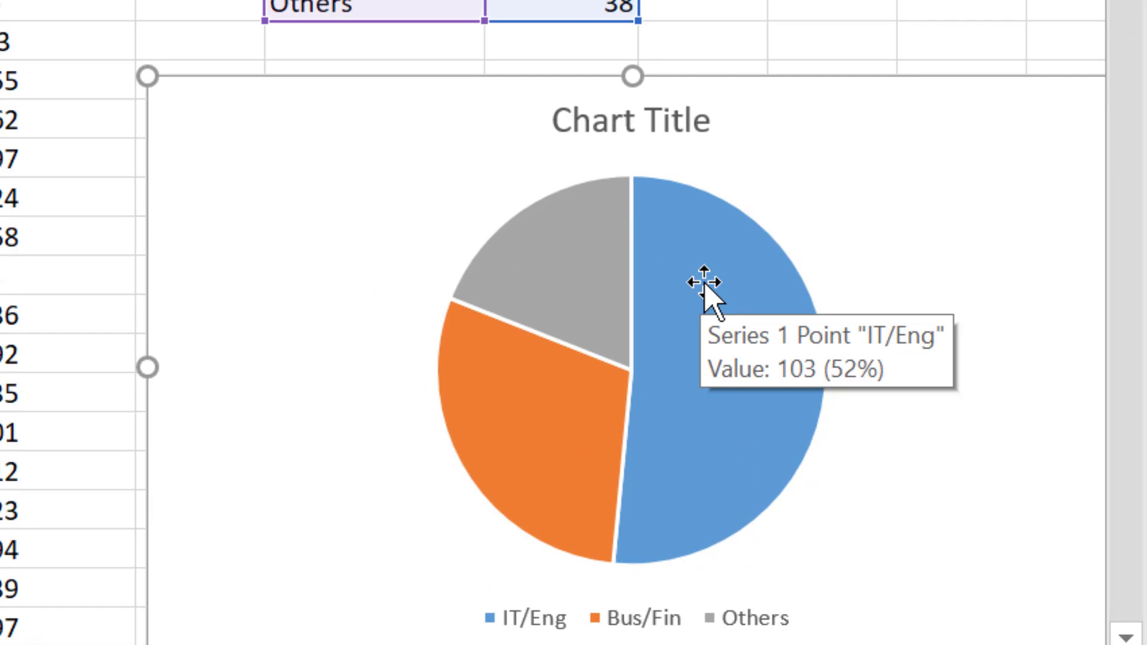
{"action": "mouse_move", "coordinate": [588, 281]}
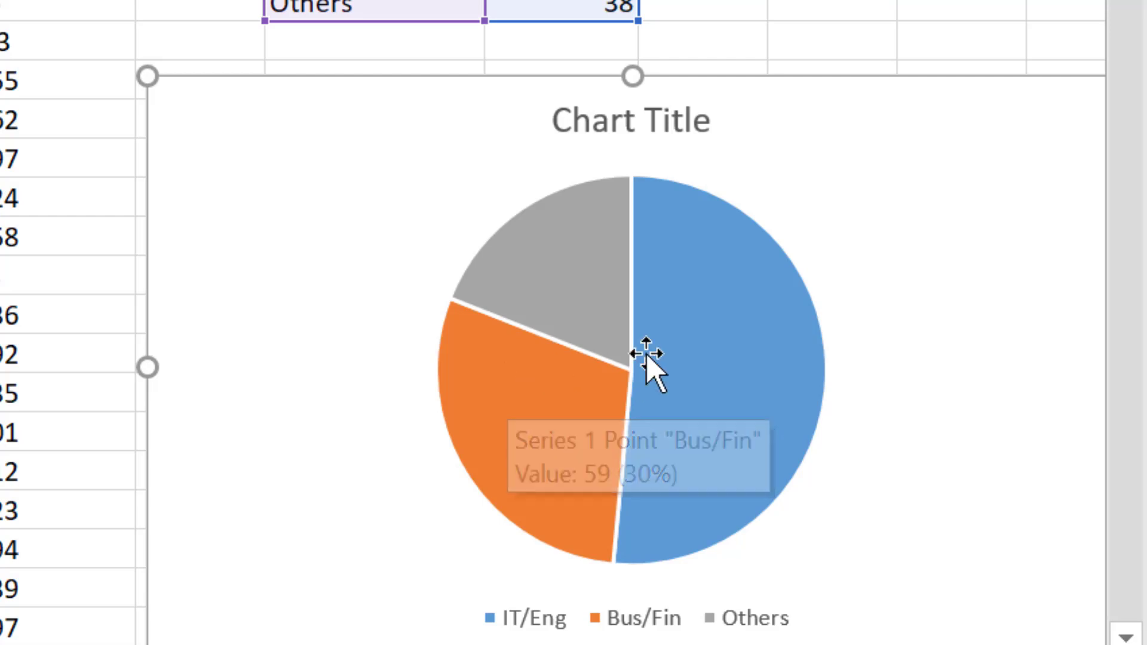
Step: Add data labels to the slices of the pie chart
{"action": "scroll", "coordinate": [645, 359], "scroll_direction": "down", "scroll_amount": 1}
{"action": "right_click", "coordinate": [691, 190]}
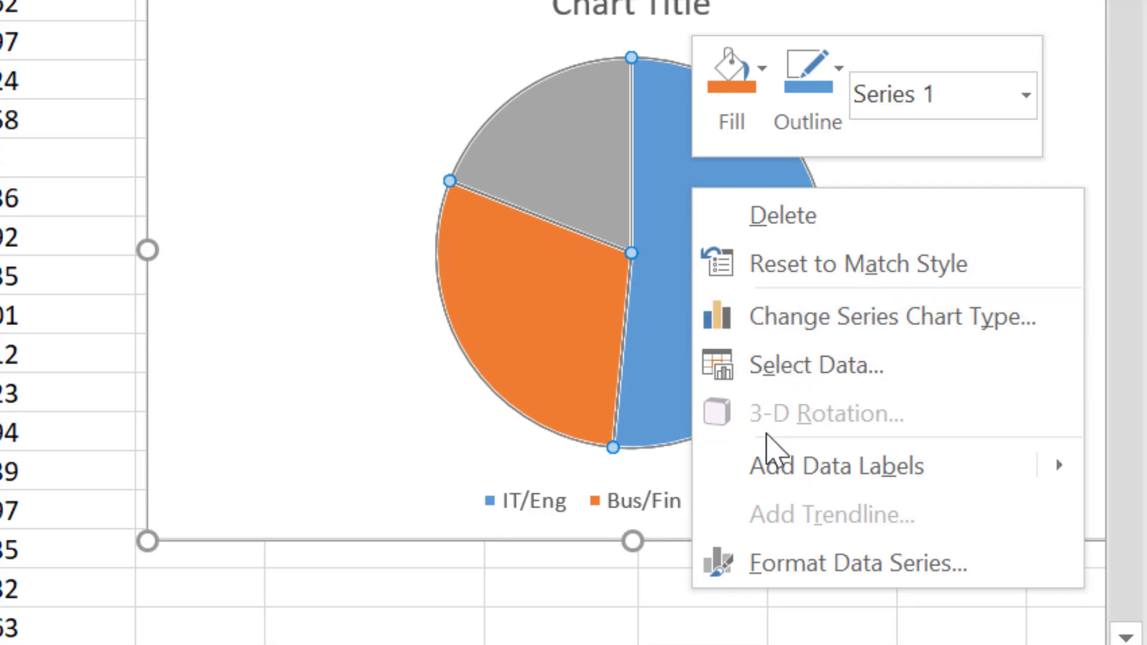
{"action": "mouse_move", "coordinate": [768, 470]}
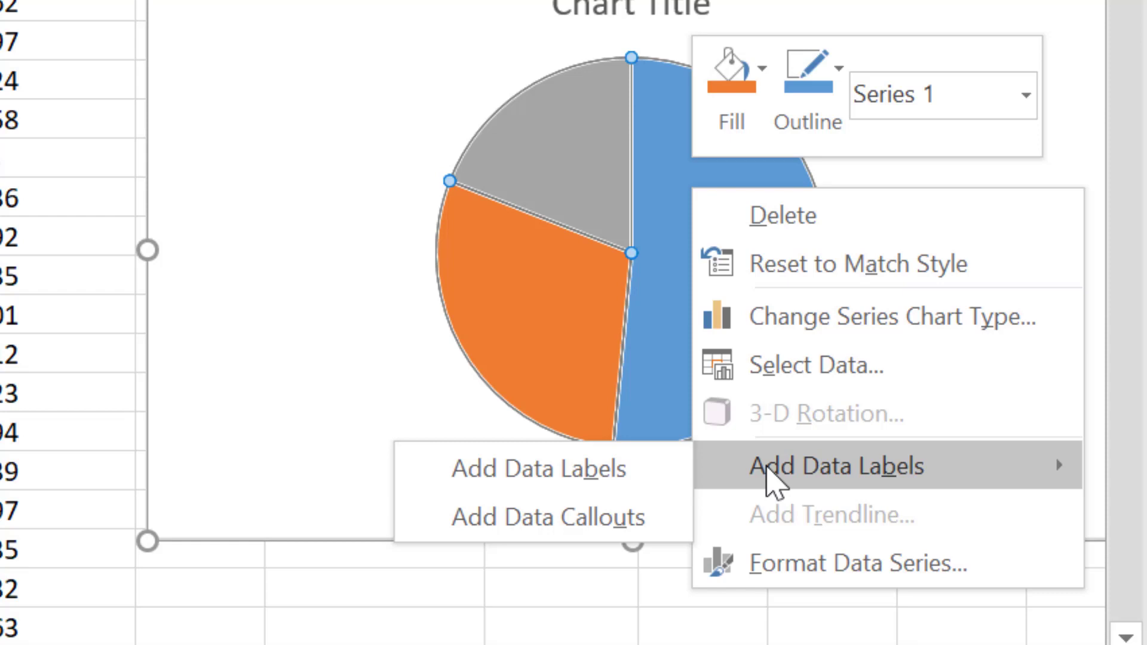
{"action": "left_click", "coordinate": [767, 468]}
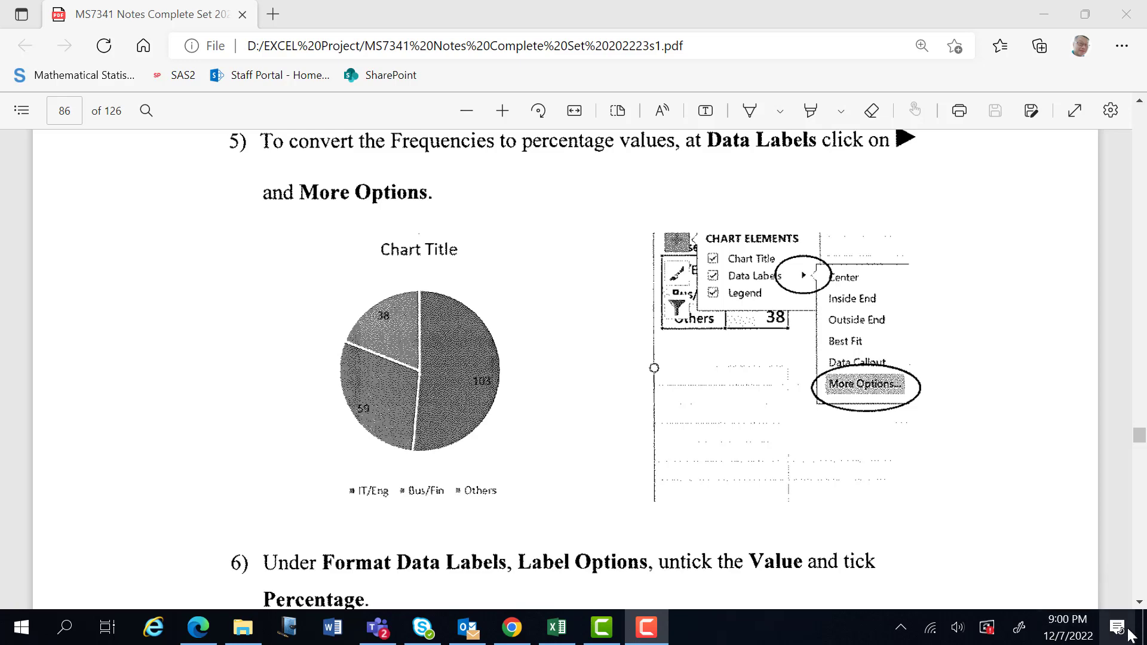
Step: Read the instructions in the PDF notes on showing percentages in the data labels and editing the chart title
{"action": "scroll", "coordinate": [1142, 603], "scroll_direction": "down", "scroll_amount": 3}
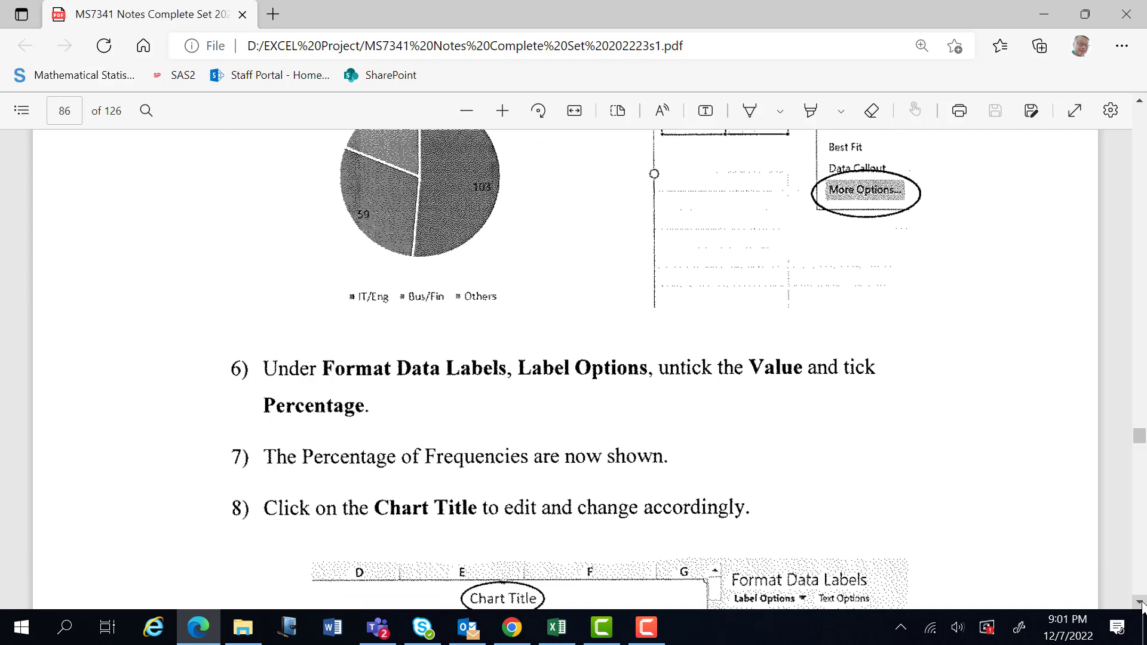
{"action": "scroll", "coordinate": [1141, 603], "scroll_direction": "down", "scroll_amount": 3}
{"action": "scroll", "coordinate": [1141, 604], "scroll_direction": "down", "scroll_amount": 1}
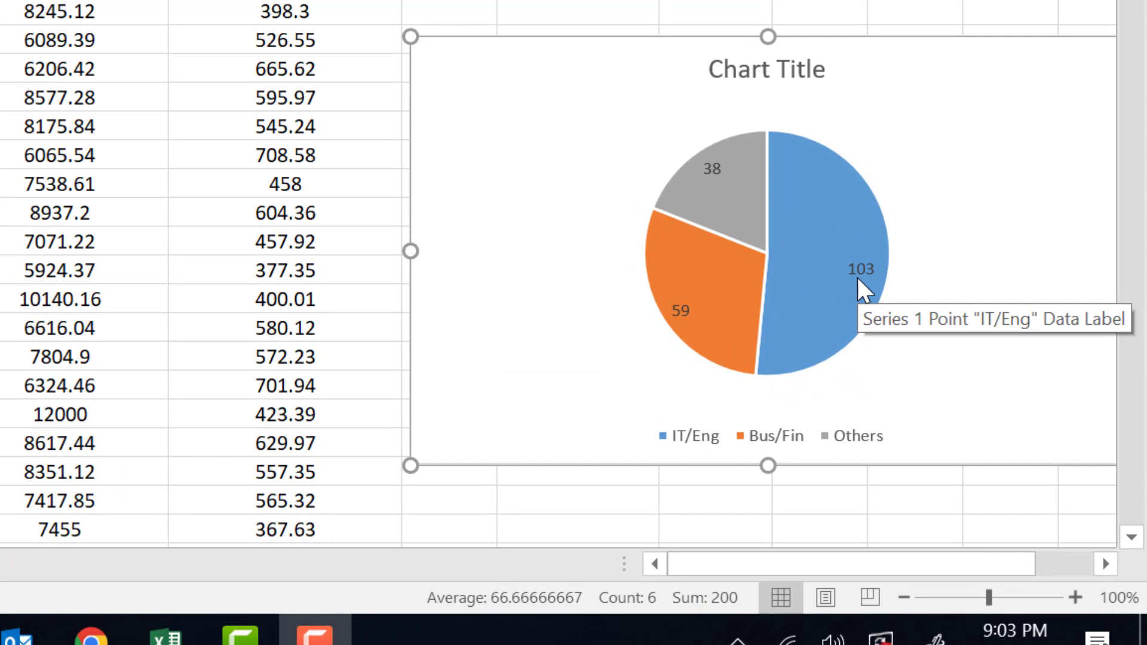
Step: Format the pie chart's data labels to include Percentage alongside Value
{"action": "left_click", "coordinate": [858, 279]}
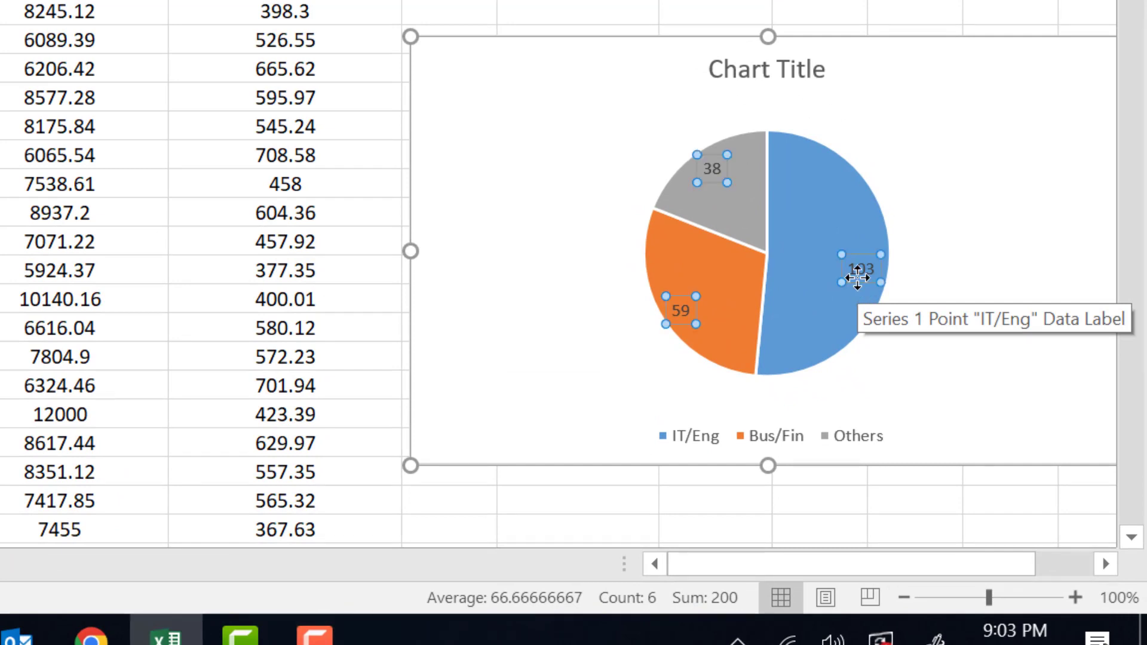
{"action": "right_click", "coordinate": [859, 278]}
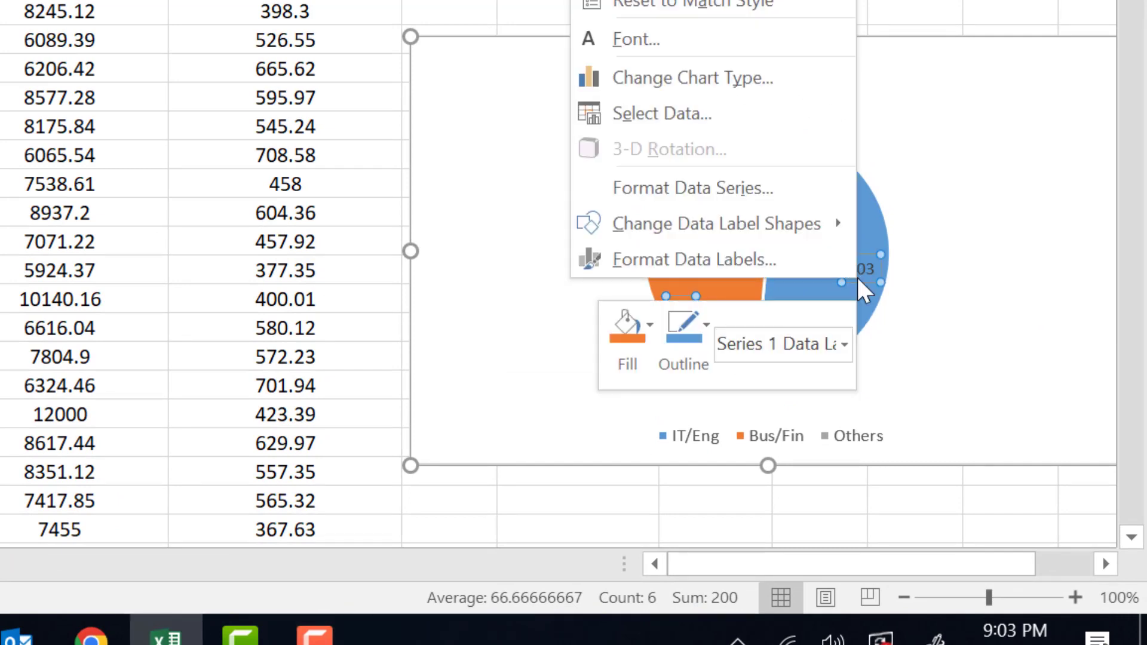
{"action": "left_click", "coordinate": [791, 260]}
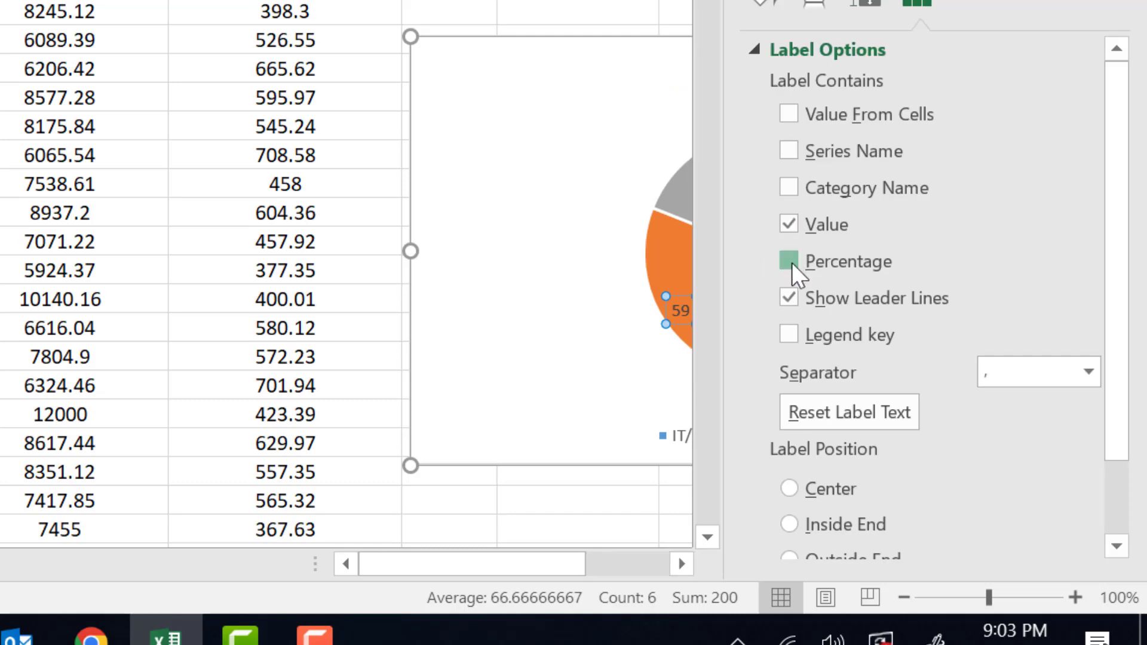
{"action": "left_click", "coordinate": [792, 263]}
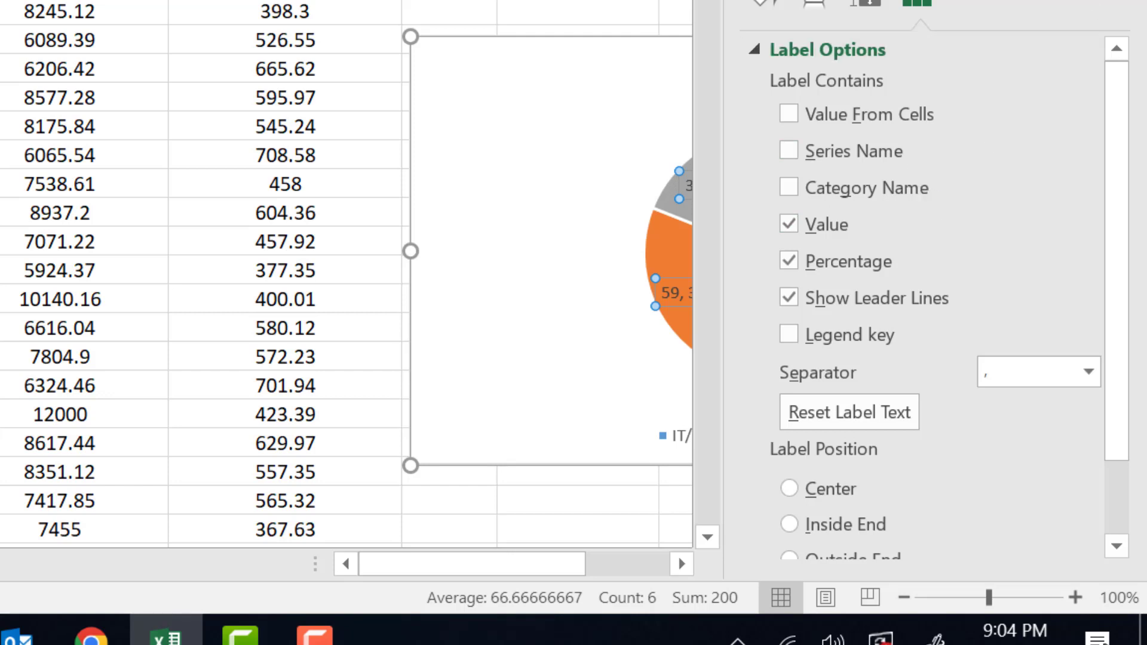
{"action": "left_click", "coordinate": [1117, 1]}
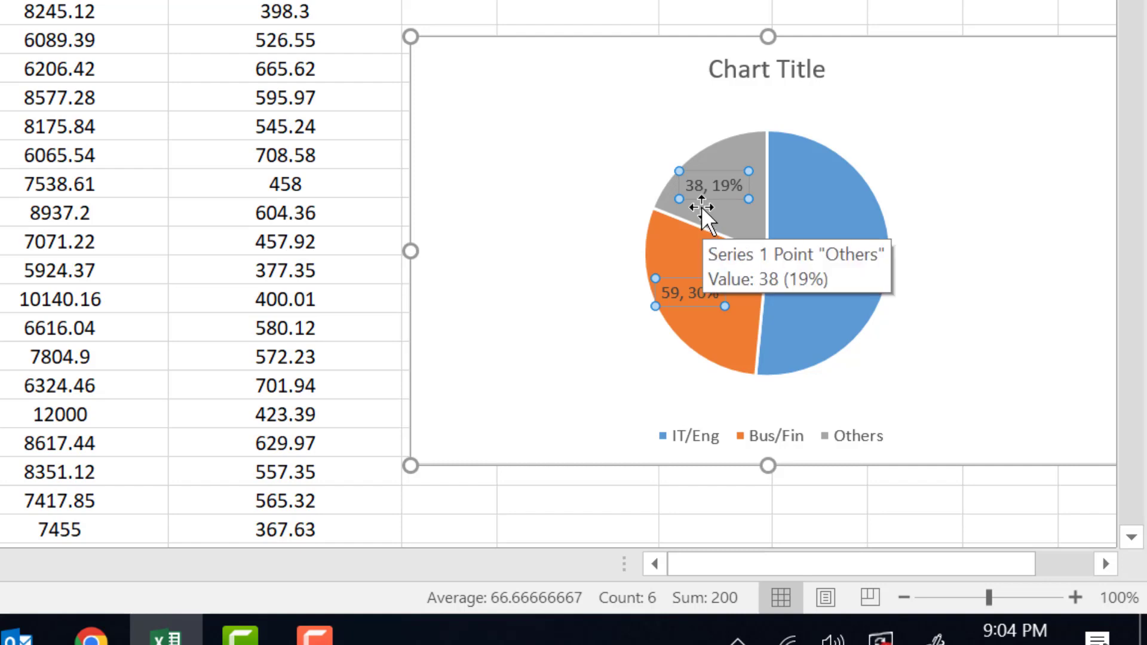
Step: Remove Value from the pie chart's data labels so that they contain only Percentage
{"action": "mouse_move", "coordinate": [687, 329]}
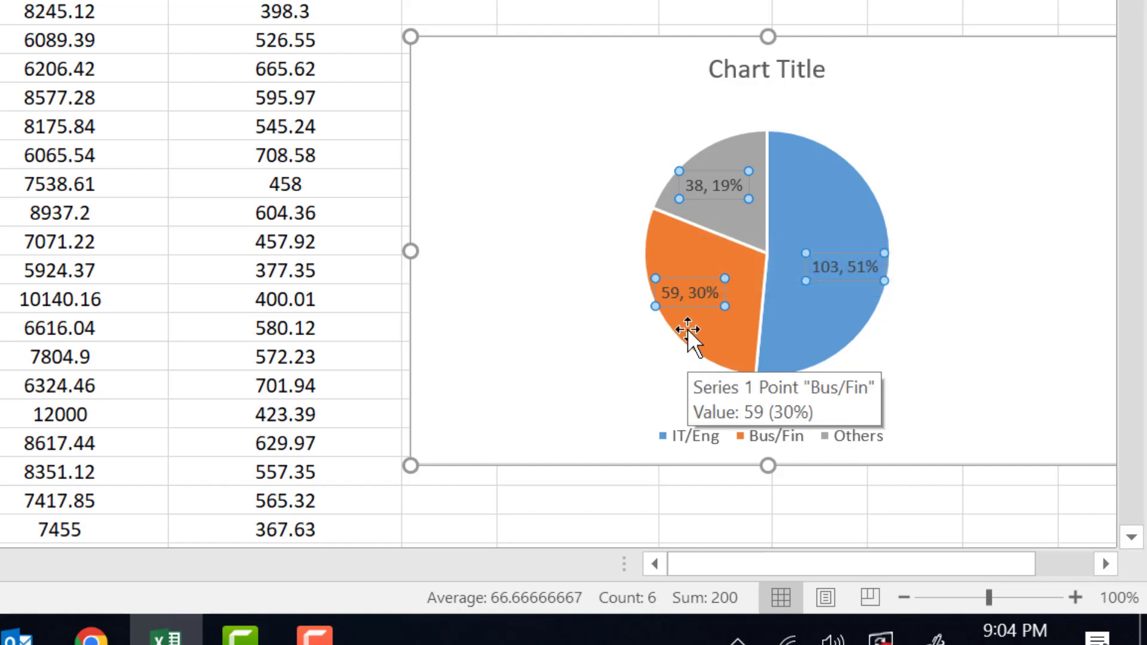
{"action": "mouse_move", "coordinate": [834, 302]}
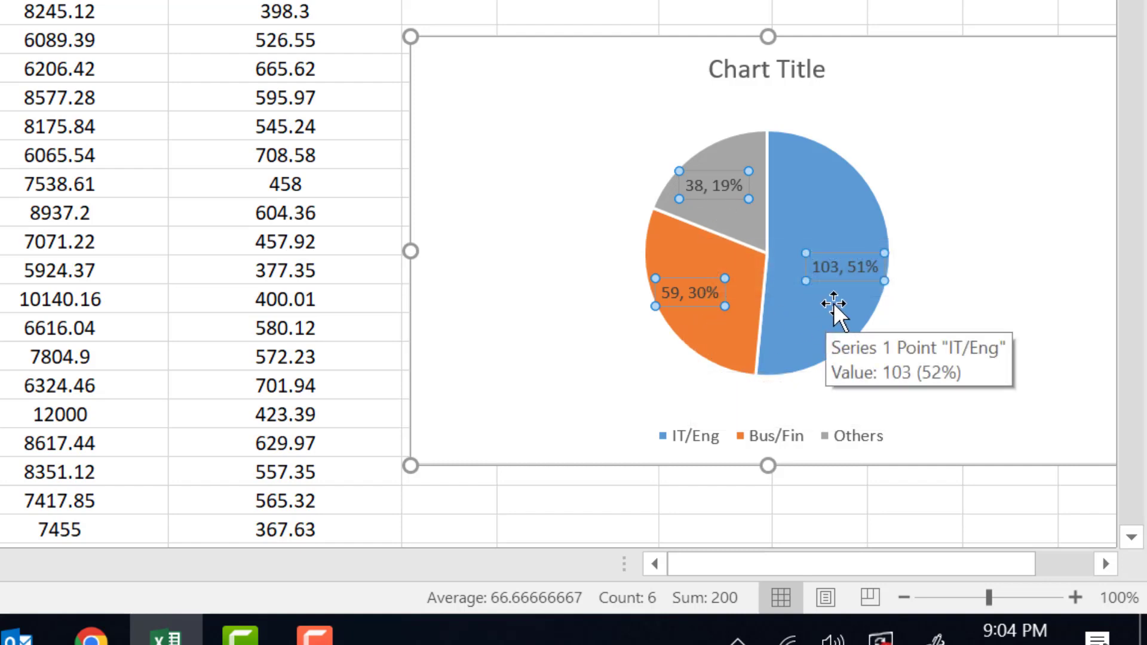
{"action": "right_click", "coordinate": [834, 271]}
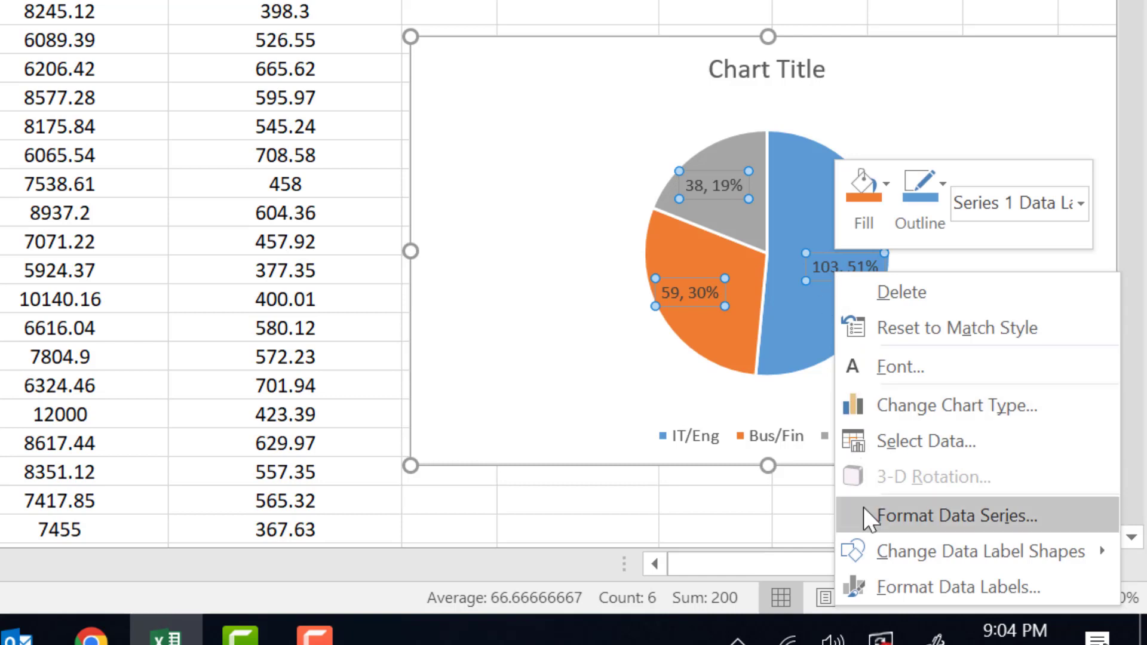
{"action": "left_click", "coordinate": [873, 583]}
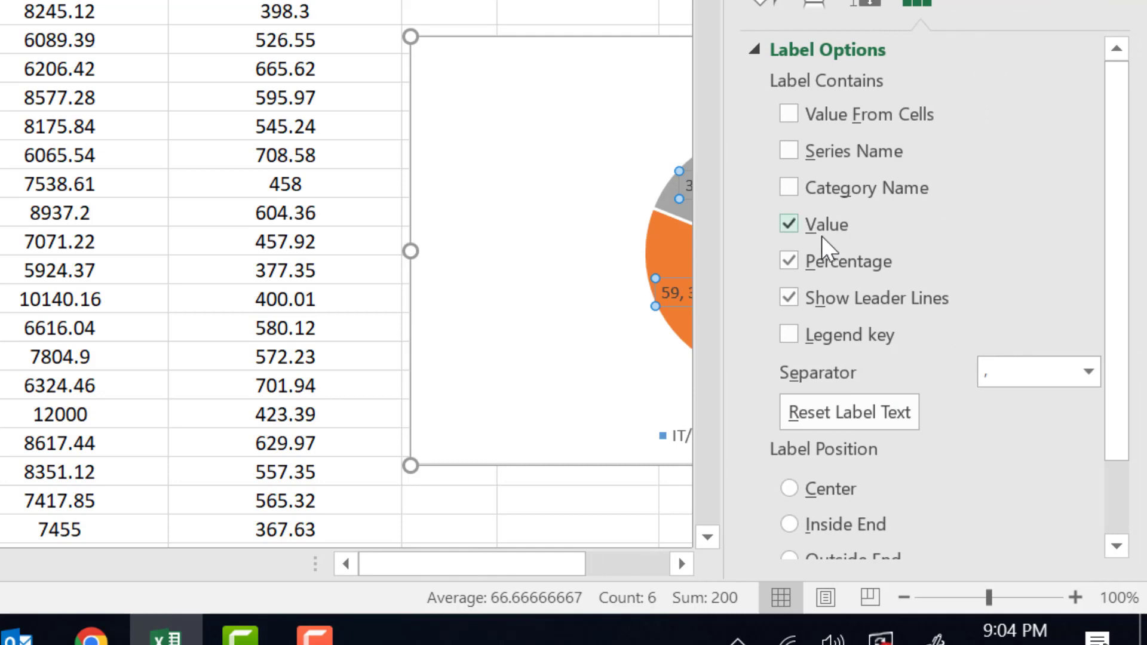
{"action": "left_click", "coordinate": [790, 232]}
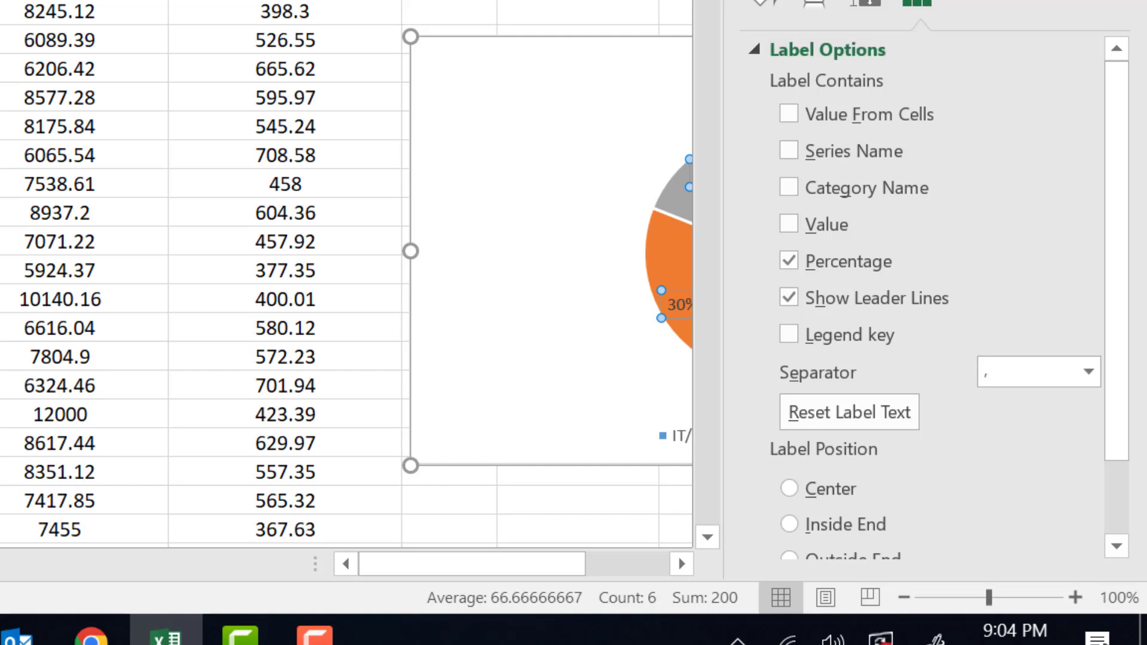
{"action": "left_click", "coordinate": [1119, 1]}
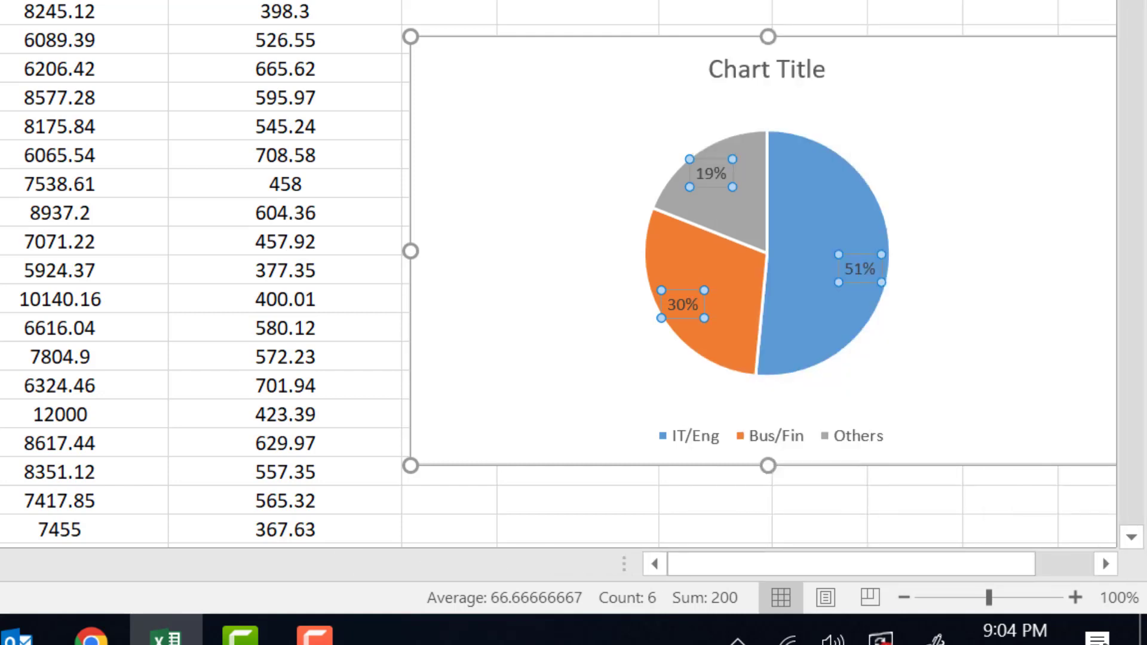